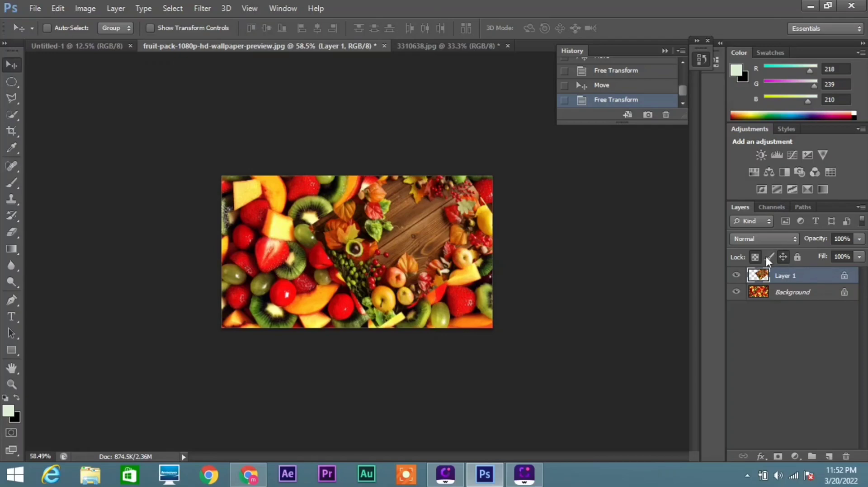
Test Layer 1's locks by trying to move it and brushing over its picture with the pale green foreground color
left_click_drag(372, 235, 359, 201)
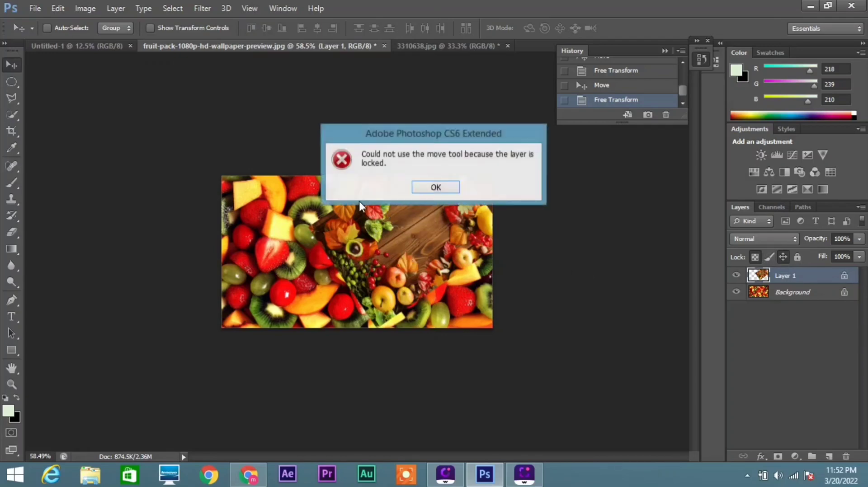
left_click(436, 187)
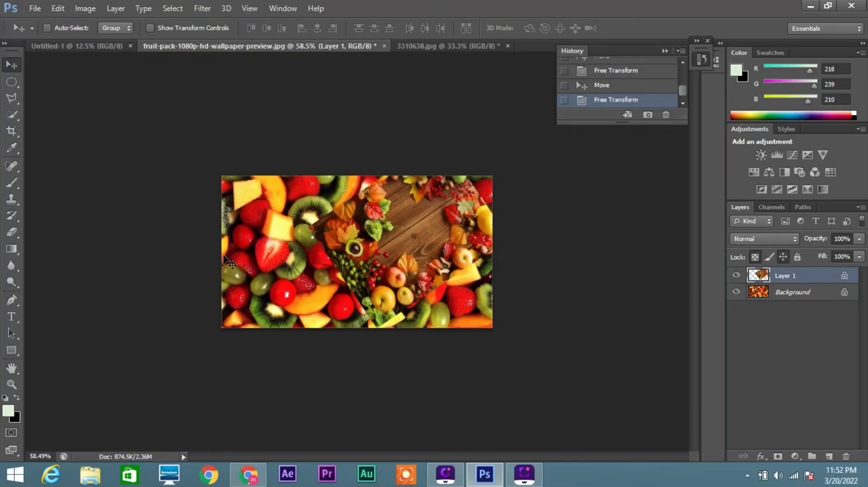
left_click(17, 183)
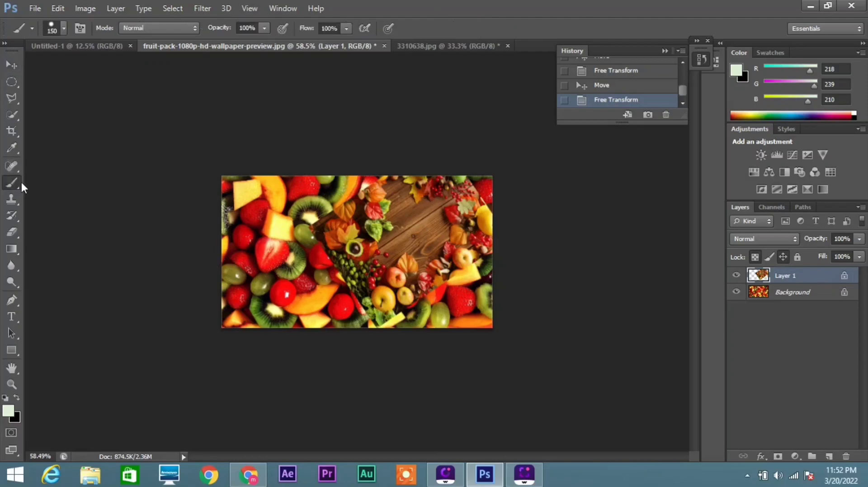
mouse_move(247, 211)
left_mouse_down()
mouse_move(242, 225)
mouse_move(296, 267)
mouse_move(303, 192)
mouse_move(233, 340)
mouse_move(258, 292)
mouse_move(271, 287)
left_mouse_up()
mouse_move(319, 248)
left_mouse_down()
mouse_move(430, 275)
mouse_move(406, 256)
mouse_move(305, 240)
mouse_move(351, 224)
mouse_move(394, 248)
mouse_move(433, 247)
mouse_move(366, 198)
mouse_move(339, 229)
left_mouse_up()
left_click_drag(368, 306, 392, 315)
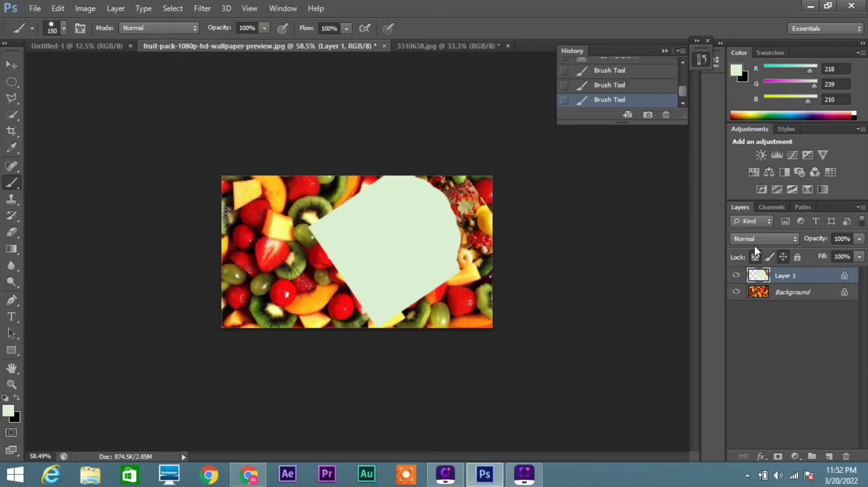
left_click(755, 257)
mouse_move(286, 178)
left_mouse_down()
mouse_move(309, 232)
mouse_move(292, 343)
left_mouse_up()
mouse_move(447, 283)
left_mouse_down()
mouse_move(413, 190)
mouse_move(429, 192)
mouse_move(461, 223)
mouse_move(487, 266)
left_mouse_up()
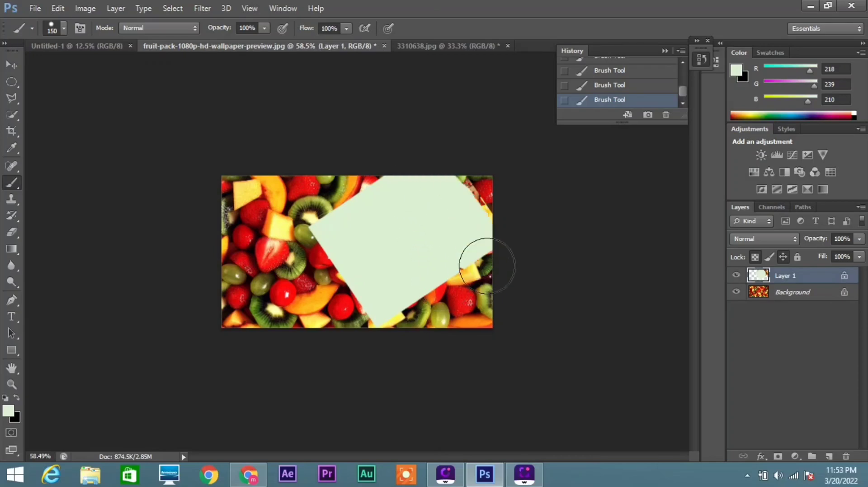
left_click_drag(452, 142, 539, 248)
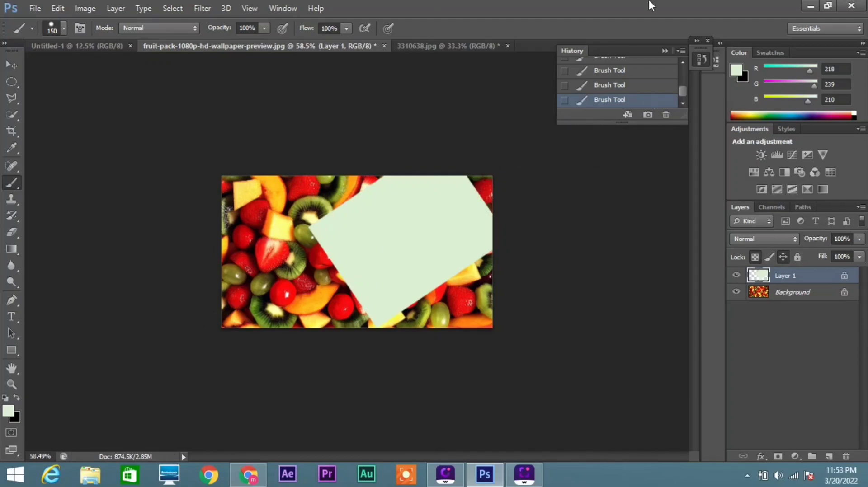
Revert the image to the Free Transform history state that directly follows Drag Layer
scroll(651, 85, "up", 3)
scroll(651, 84, "up", 1)
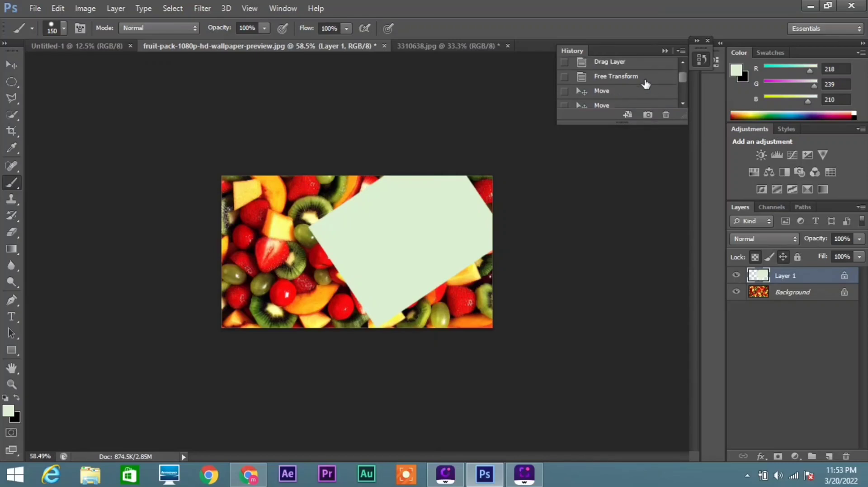
left_click(638, 77)
left_click(638, 76)
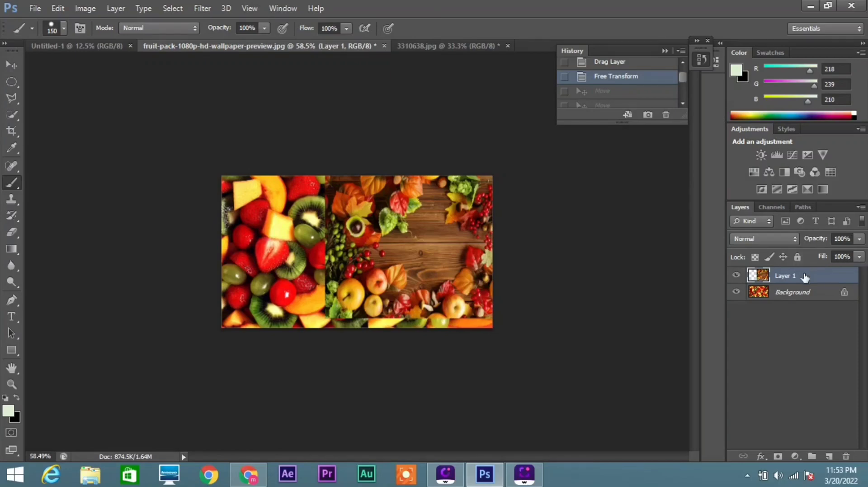
Toggle Layer 1's locks on and off in turn: transparent pixels, image pixels, position and all
left_click(754, 261)
left_click(757, 258)
left_click(772, 259)
left_click(771, 257)
left_click(781, 258)
left_click(785, 256)
left_click(800, 256)
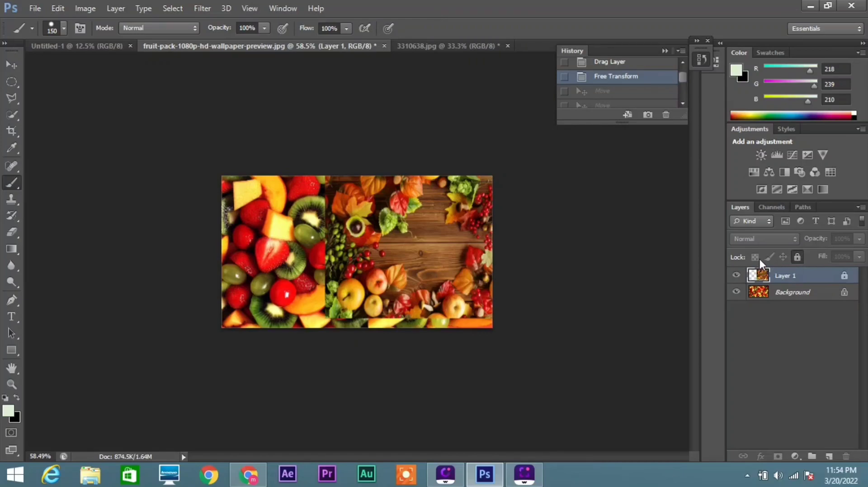
left_click(801, 257)
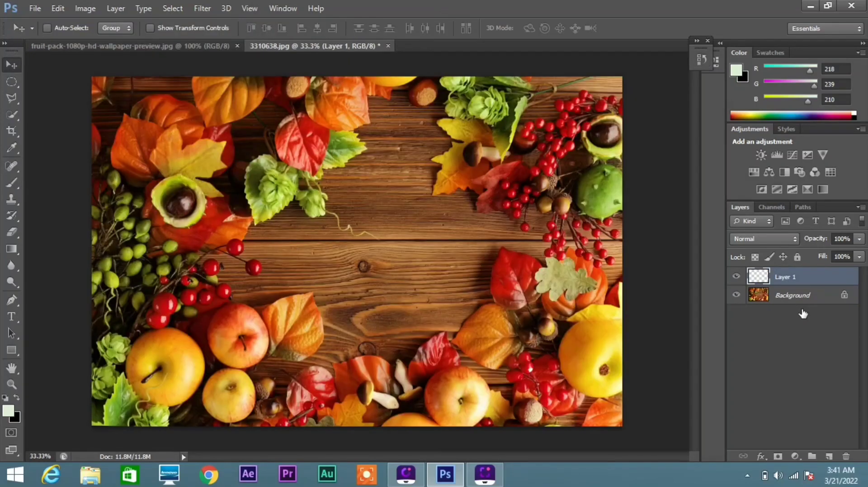
Add four new empty layers above Layer 1 in the 3310638.jpg document
left_click(802, 308)
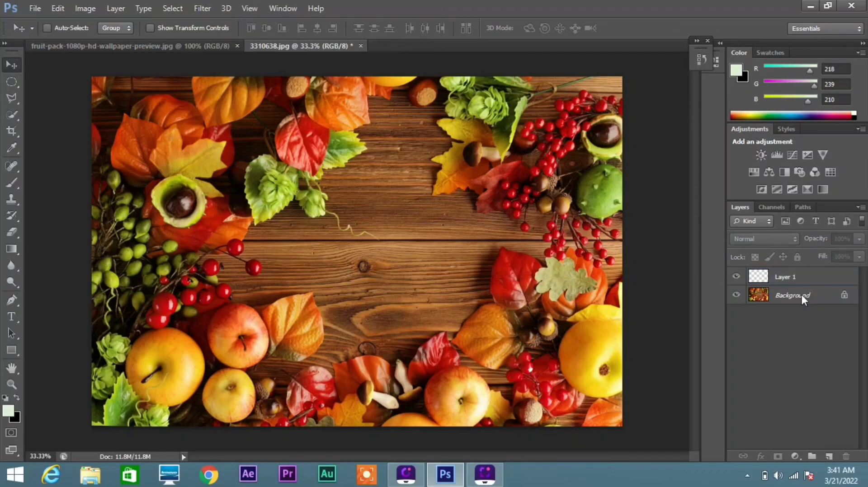
left_click(796, 283)
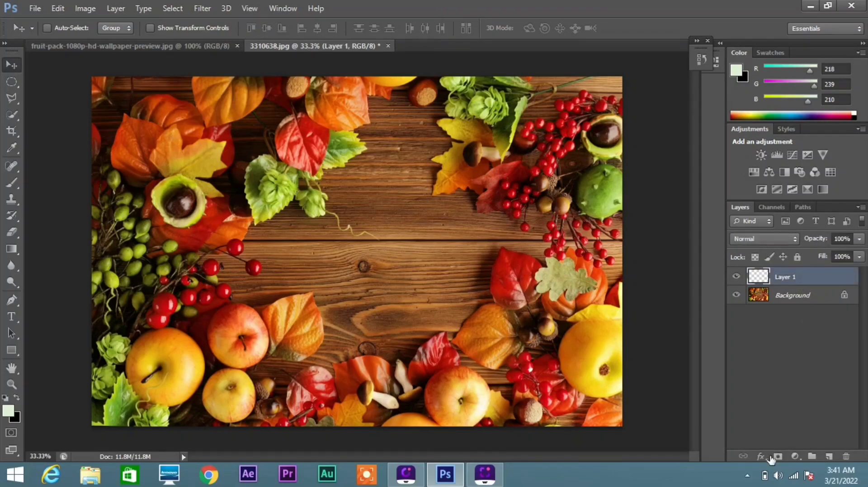
left_click(829, 456)
left_click(828, 456)
left_click(829, 457)
left_click(831, 457)
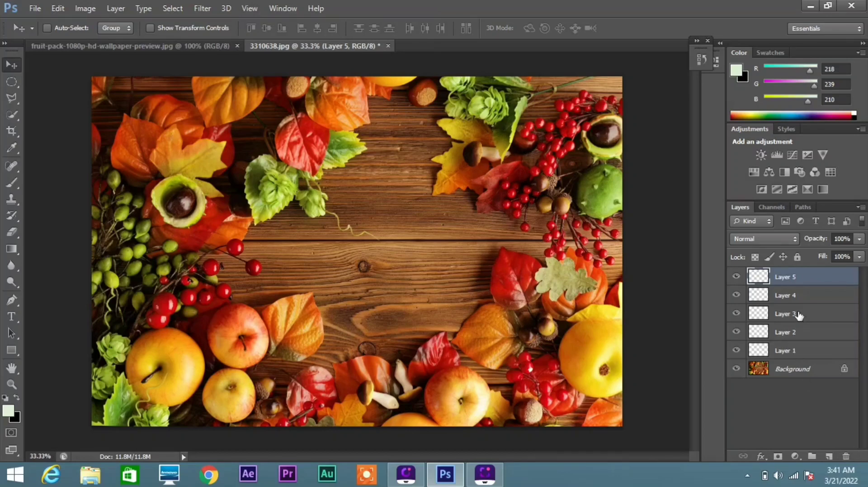
Delete Layer 4 from the layer stack
left_click(798, 294)
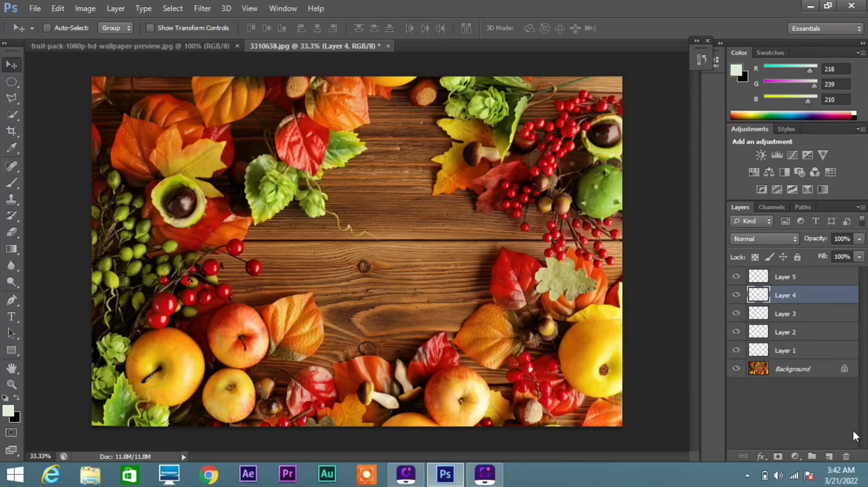
left_click(845, 456)
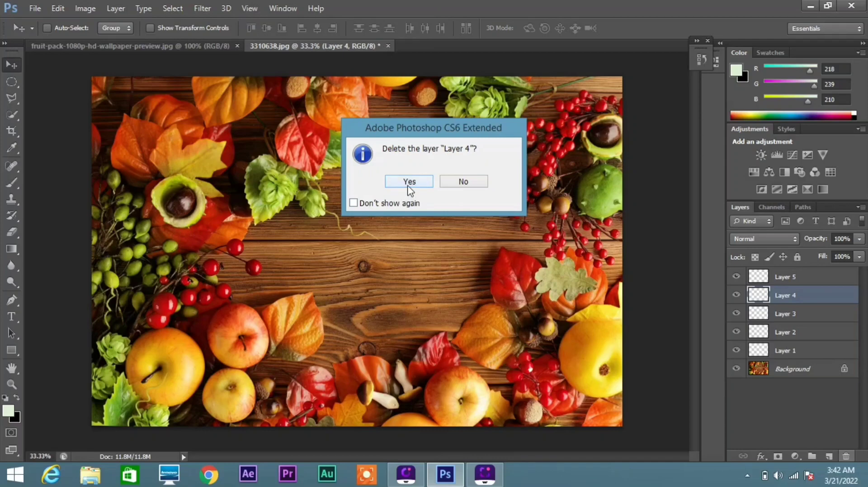
left_click(353, 203)
left_click(409, 182)
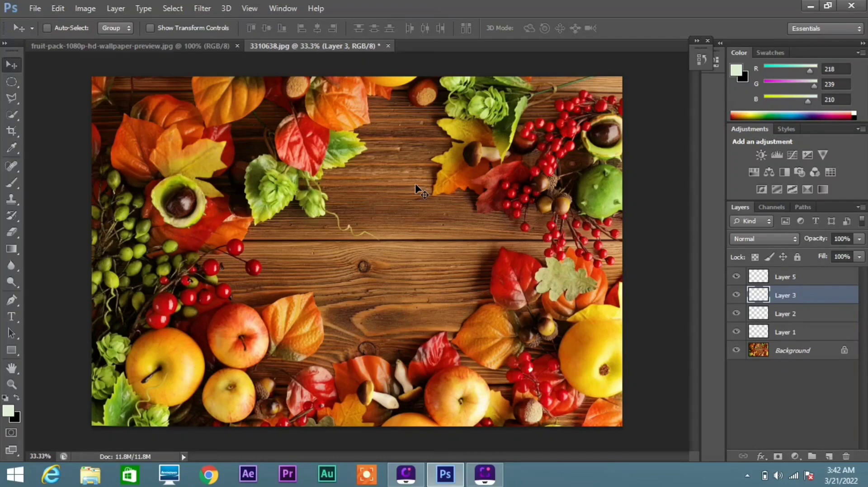
Delete Layer 3 from the layer stack
right_click(796, 298)
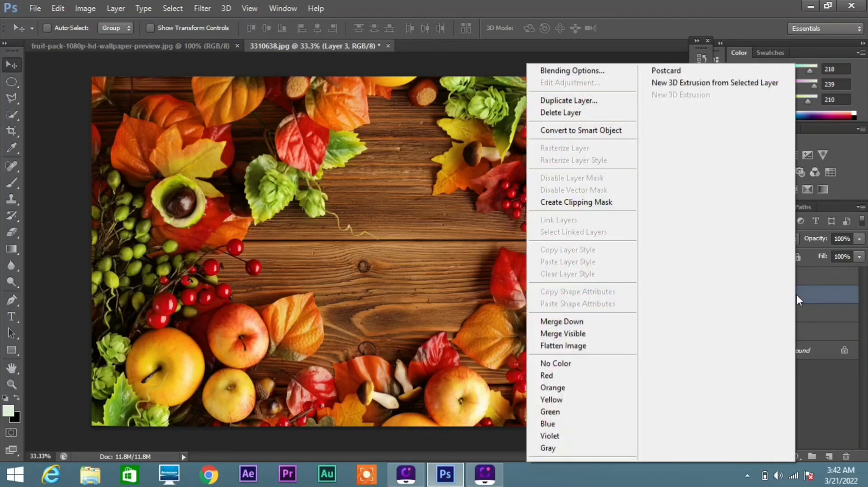
left_click(550, 113)
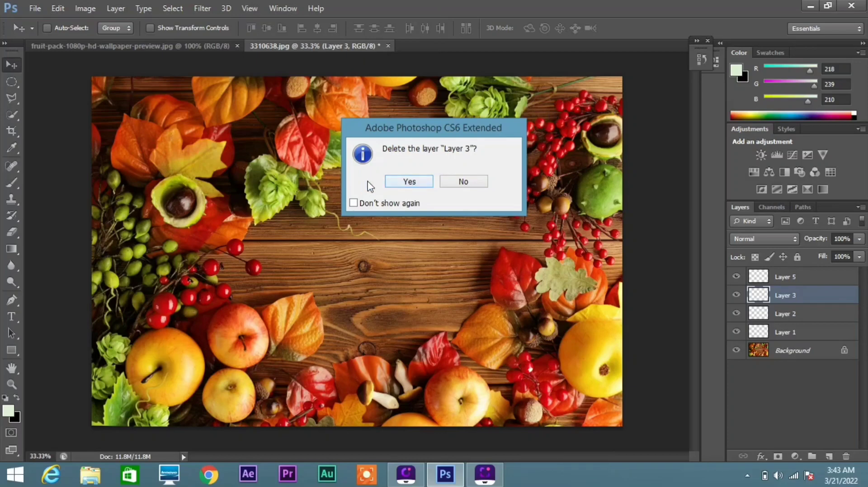
left_click(410, 182)
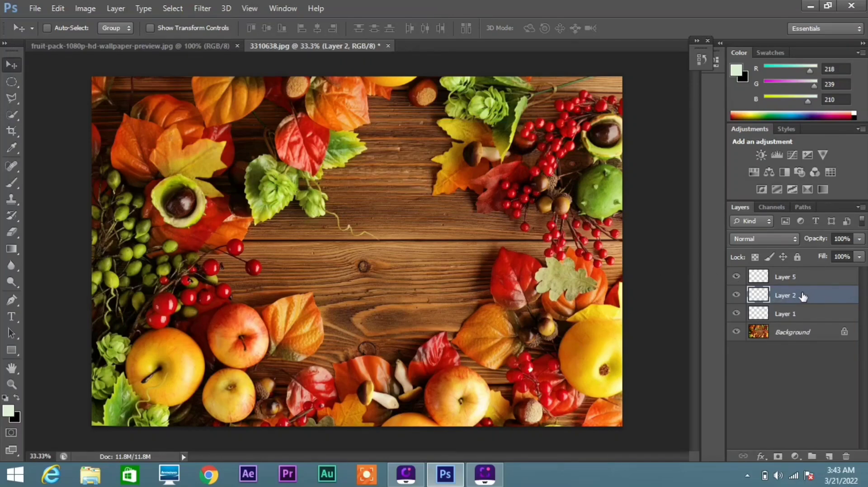
Delete Layer 2 and Layer 1, leaving out the confirmation prompt
left_click_drag(801, 296, 846, 456)
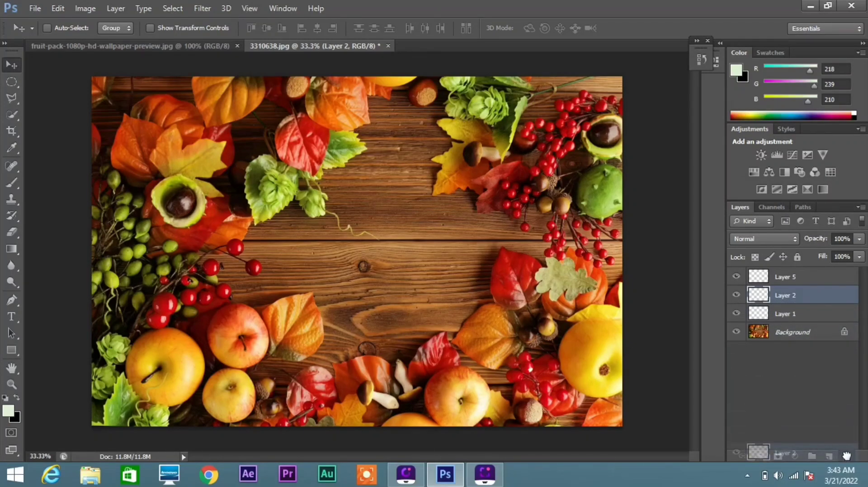
left_click_drag(847, 455, 848, 459)
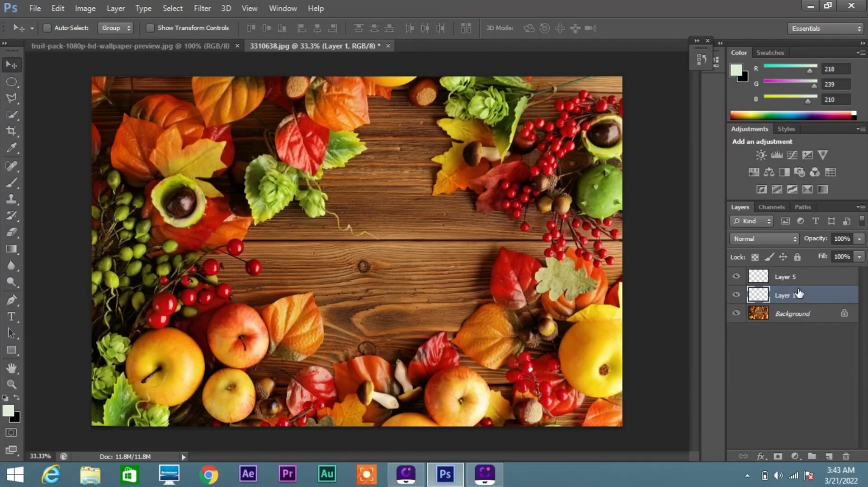
left_click_drag(798, 294, 846, 458)
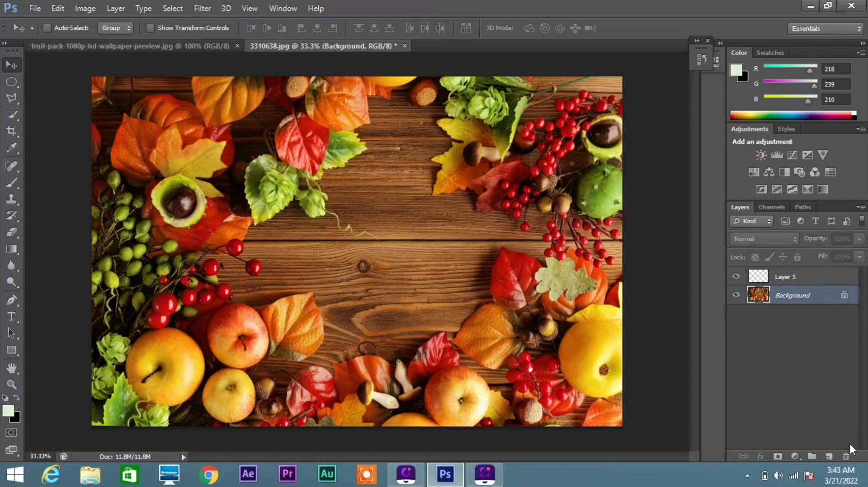
left_click(845, 456)
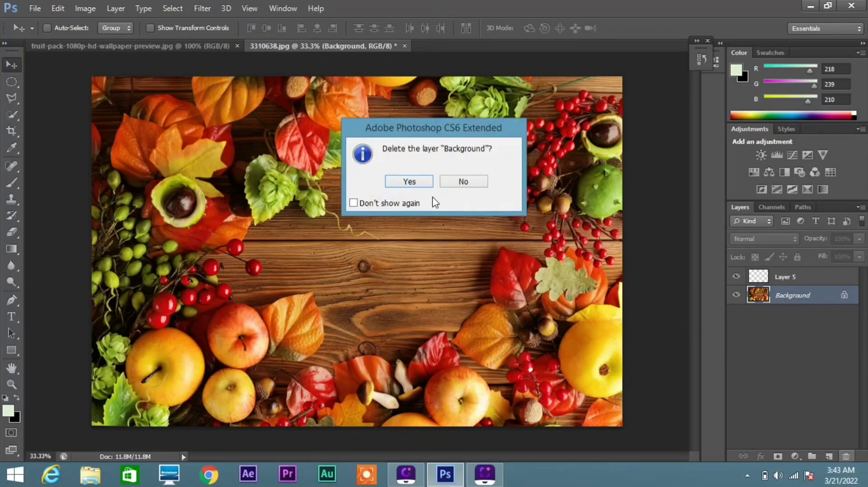
left_click(468, 189)
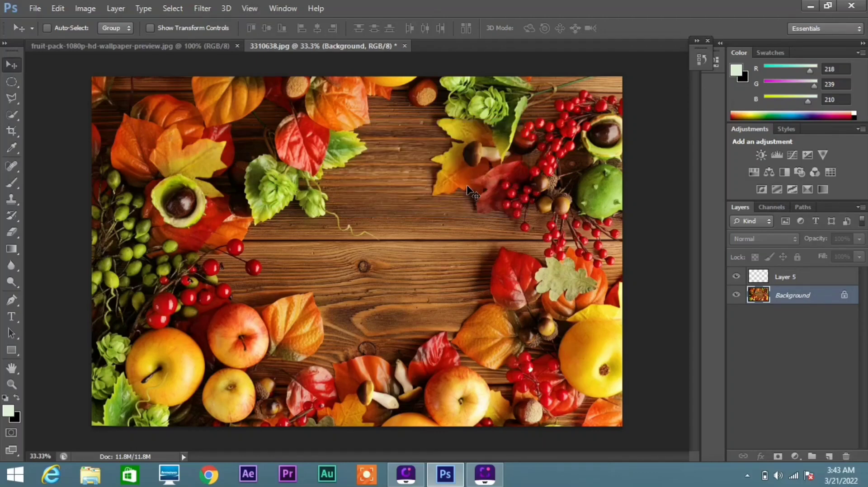
right_click(777, 292)
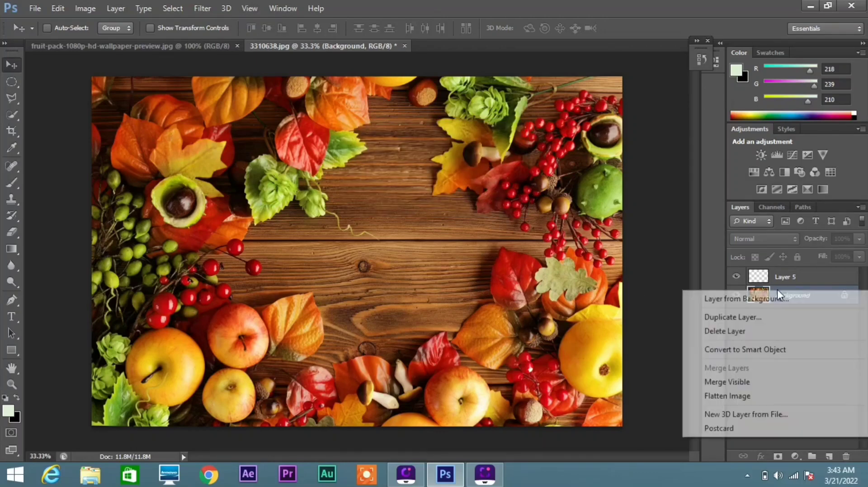
left_click(779, 278)
right_click(779, 276)
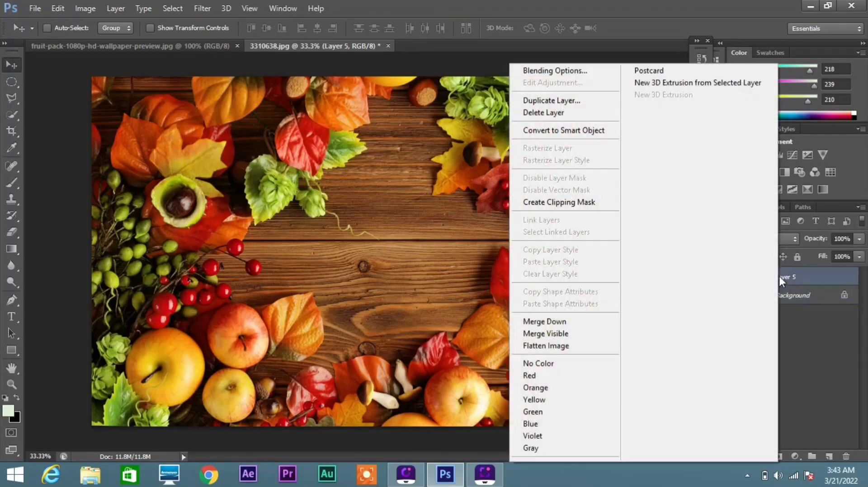
left_click(561, 114)
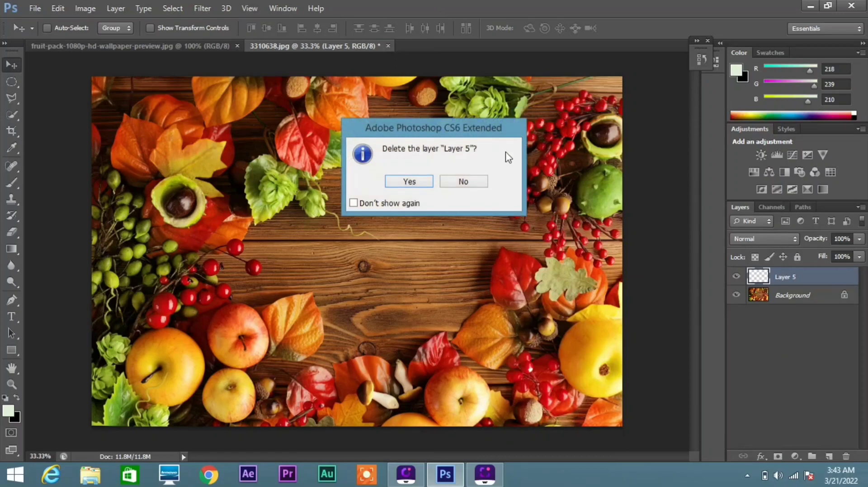
left_click(468, 186)
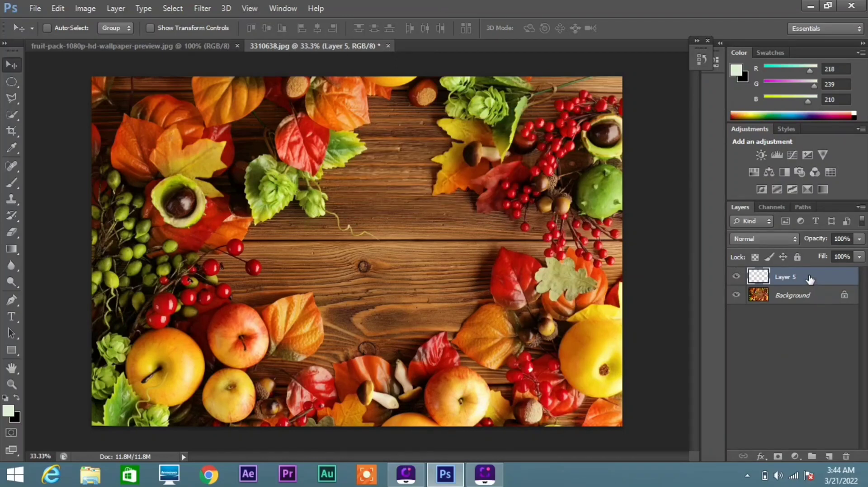
Delete Layer 5 and undo the deletion
left_click_drag(809, 279, 847, 458)
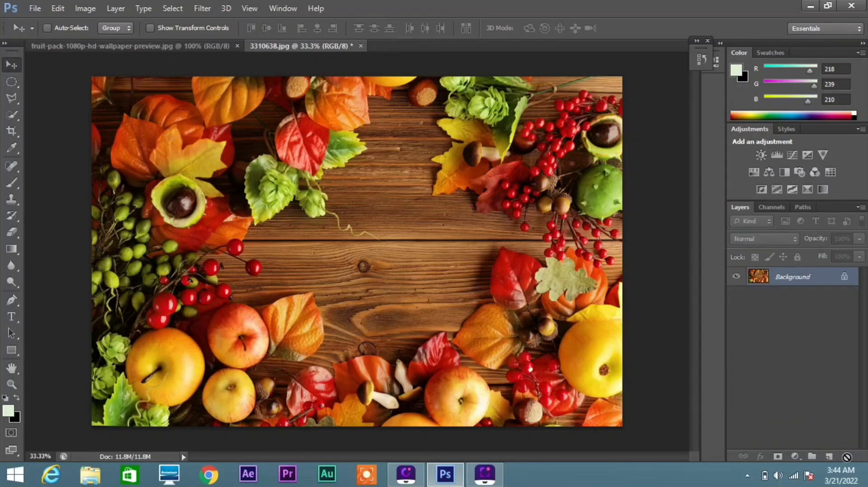
key("ctrl+z")
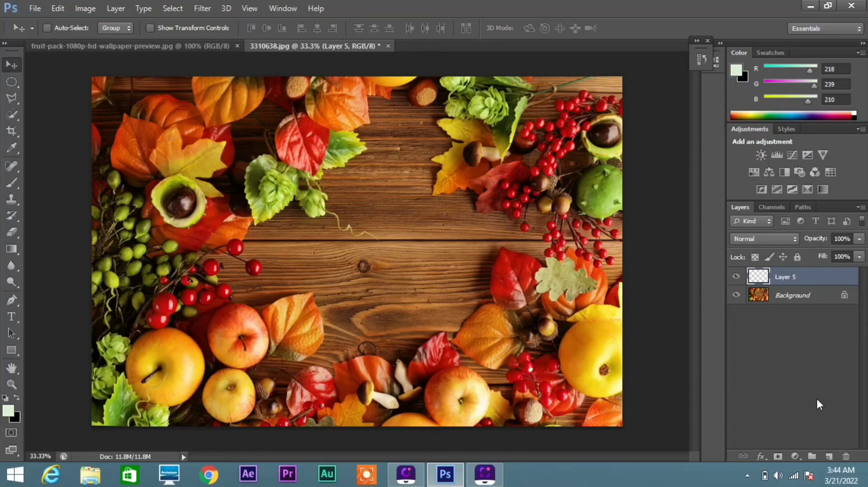
Add ten new empty layers above Layer 5
left_click(829, 457)
left_click(830, 457)
left_click(830, 457)
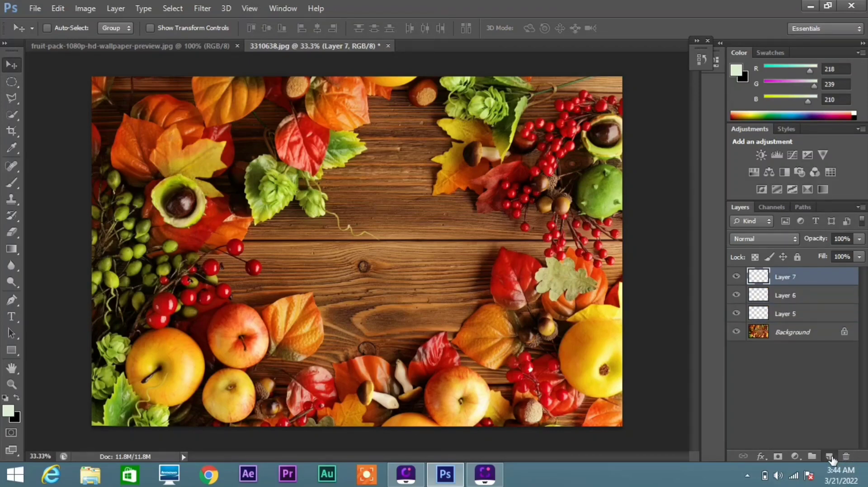
left_click(830, 457)
left_click(830, 457)
left_click(830, 457)
left_click(830, 456)
left_click(830, 456)
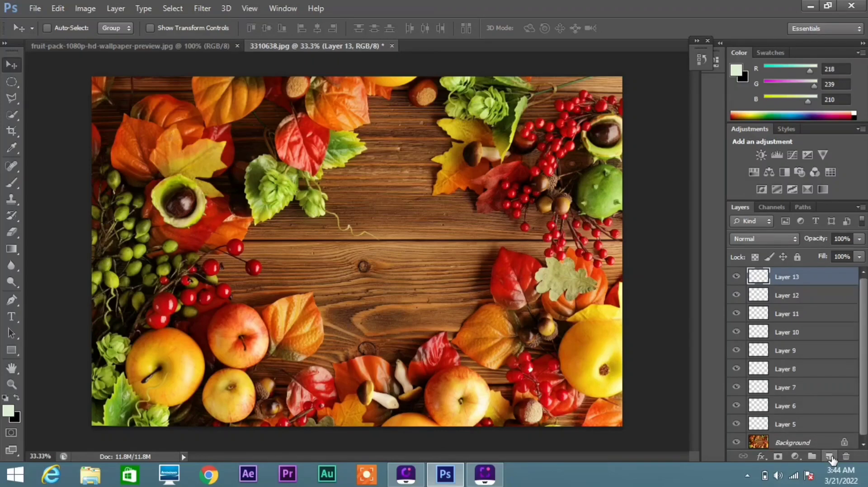
left_click(830, 456)
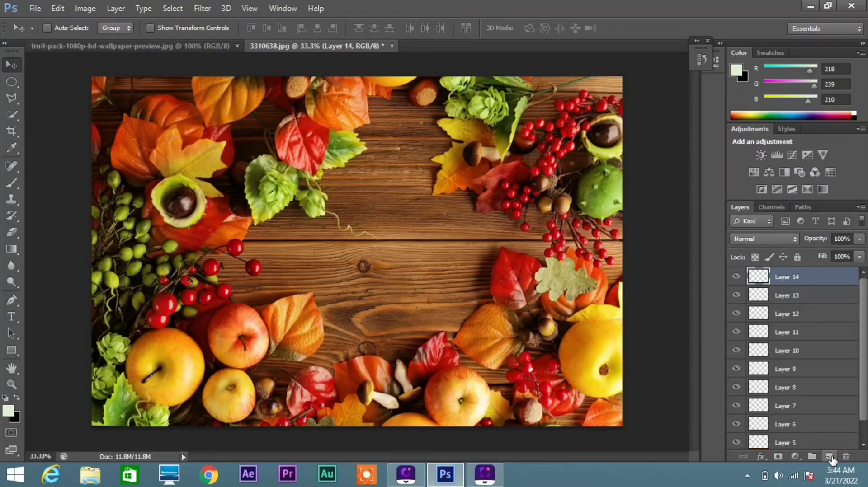
left_click(831, 458)
left_click_drag(866, 387, 867, 455)
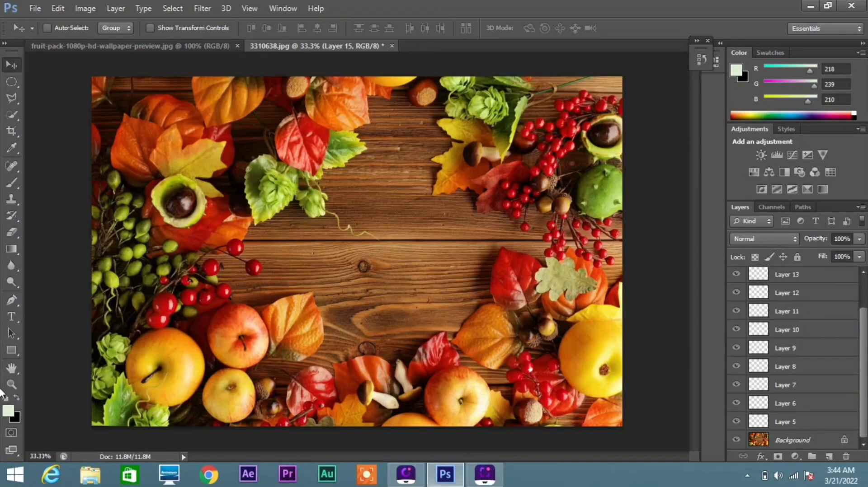
left_click_drag(862, 347, 862, 315)
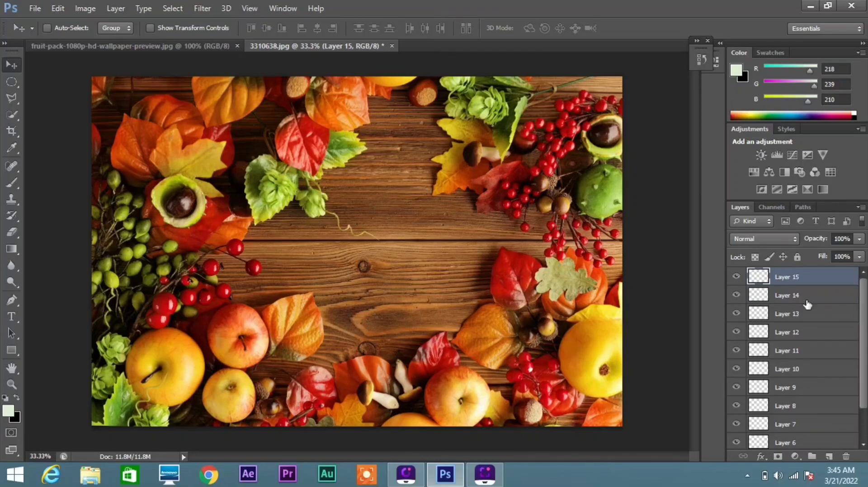
Create a new layer group and move Layers 8 through 12 into it
left_click(811, 457)
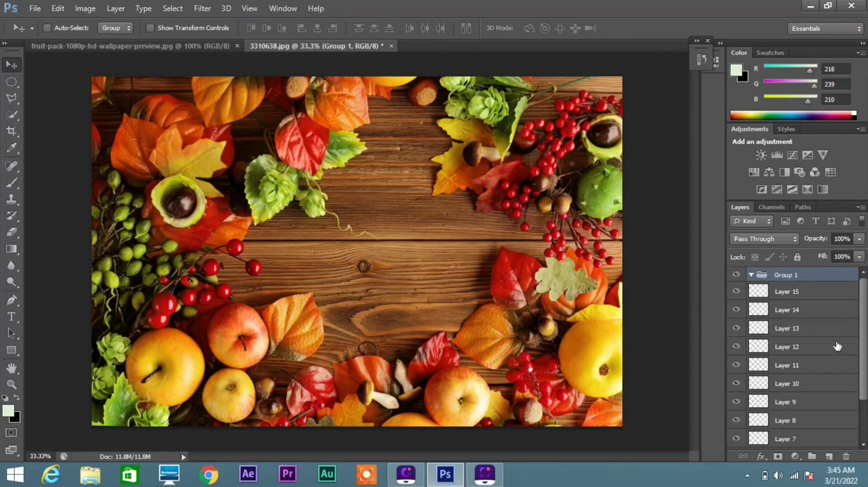
left_click(804, 347)
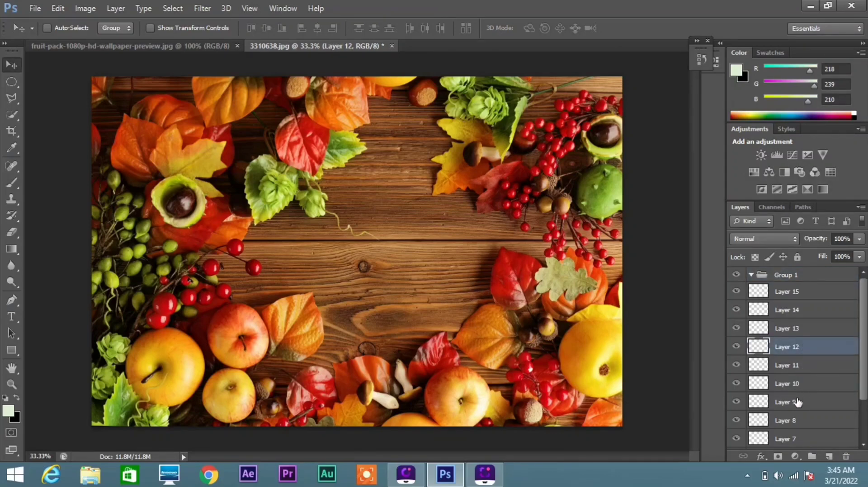
left_click(797, 423)
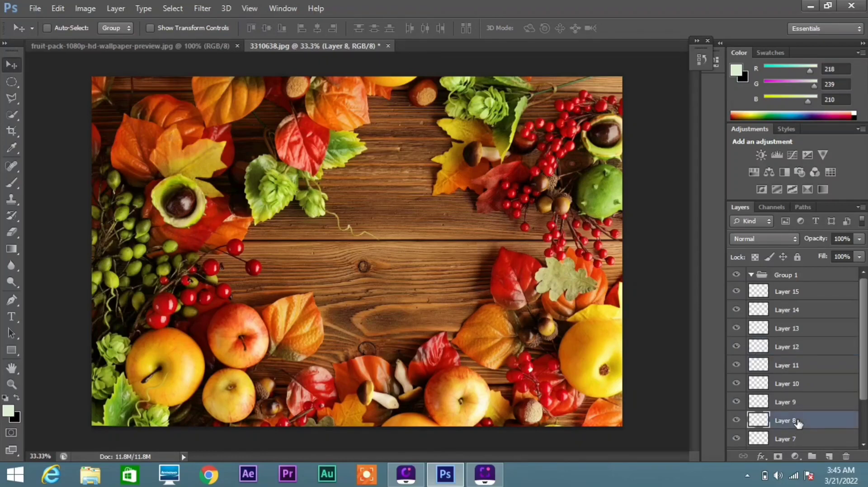
left_click(798, 348, "shift")
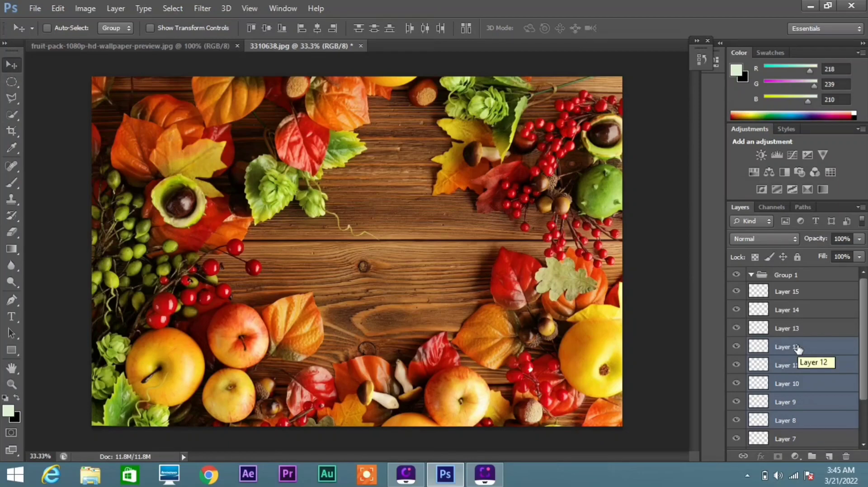
left_click_drag(798, 349, 781, 275)
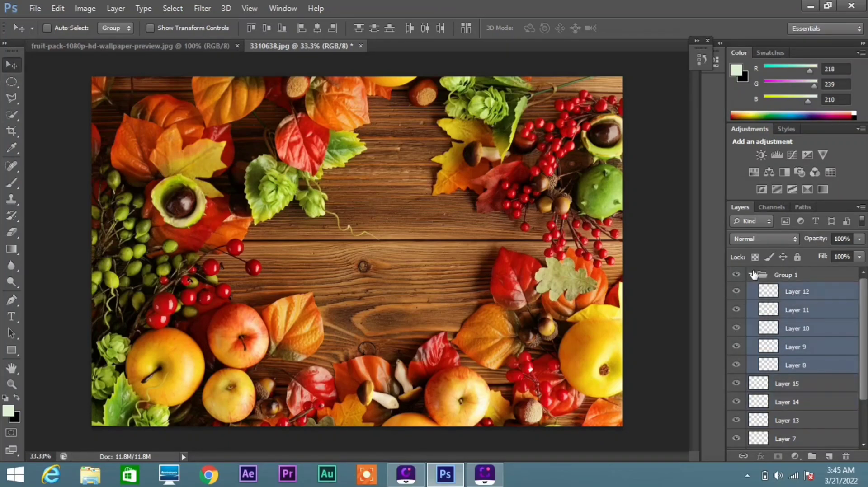
Collapse and expand Group 1 repeatedly to examine the layers it holds, leaving it expanded
left_click(750, 275)
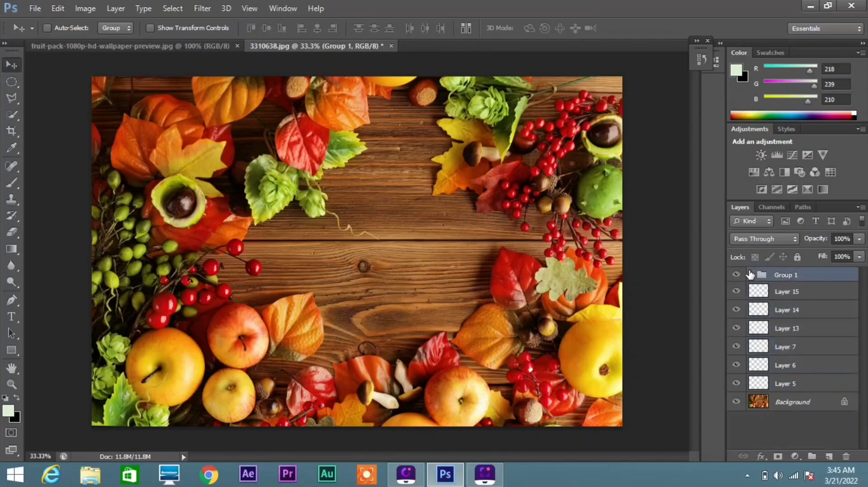
left_click(750, 275)
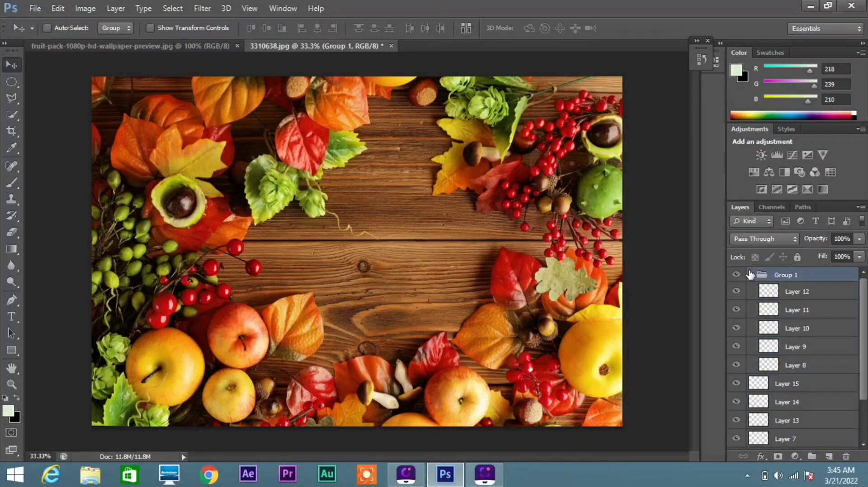
left_click(750, 275)
left_click(750, 275)
left_click(751, 275)
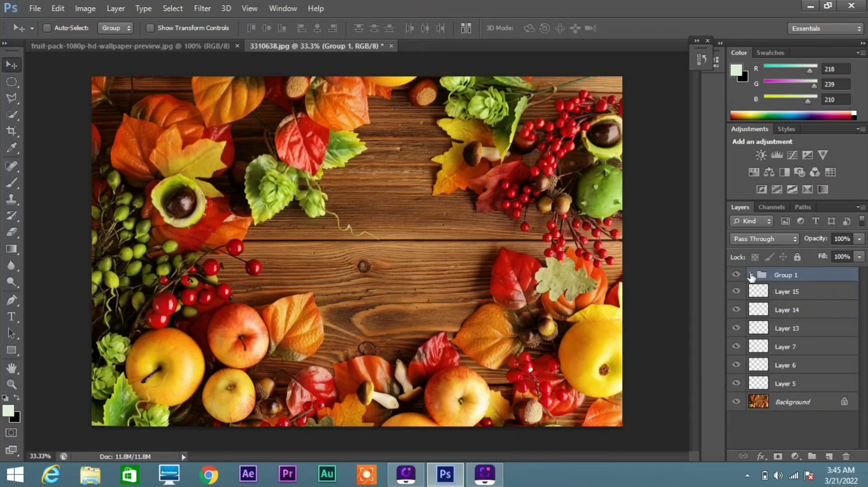
left_click(750, 275)
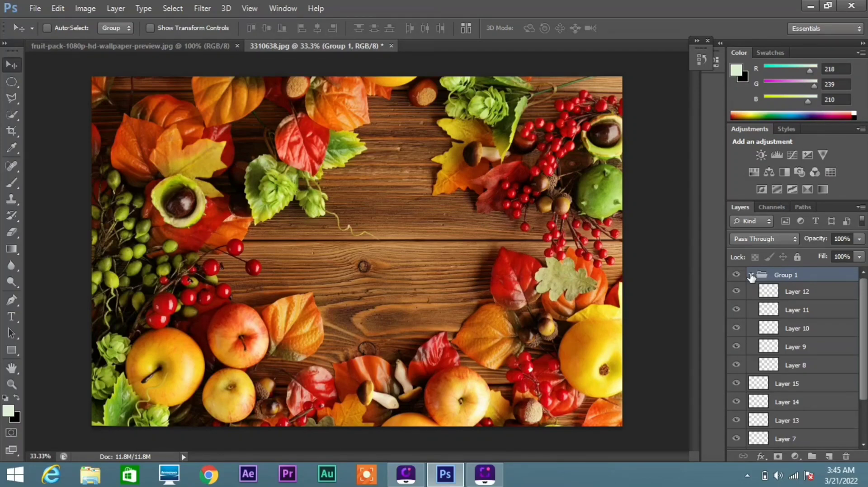
left_click(751, 275)
left_click(750, 275)
Delete Group 1 together with its contents, and undo the deletion
right_click(780, 275)
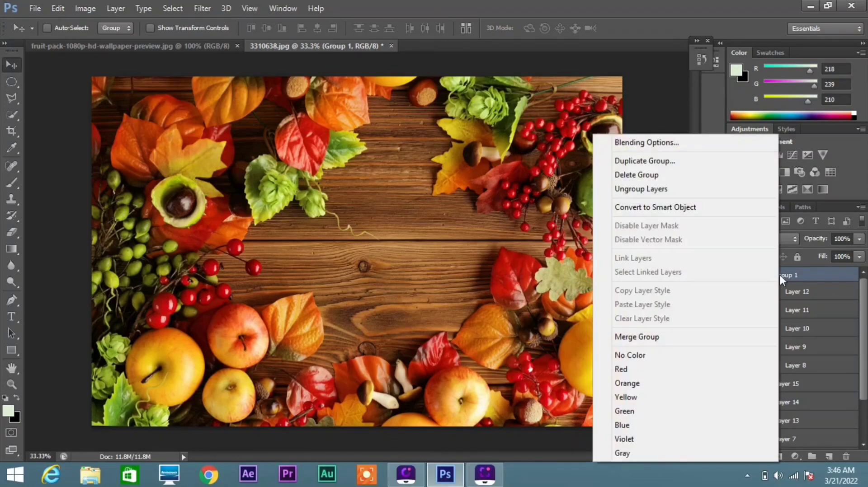
left_click(668, 179)
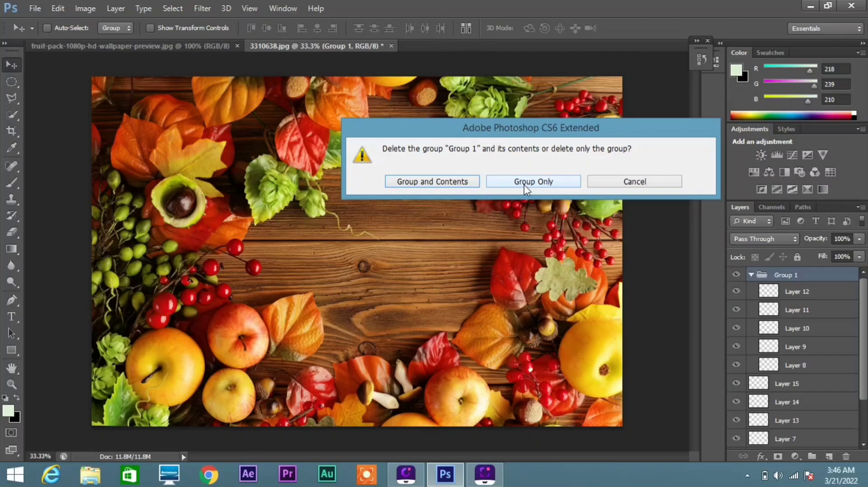
left_click(454, 184)
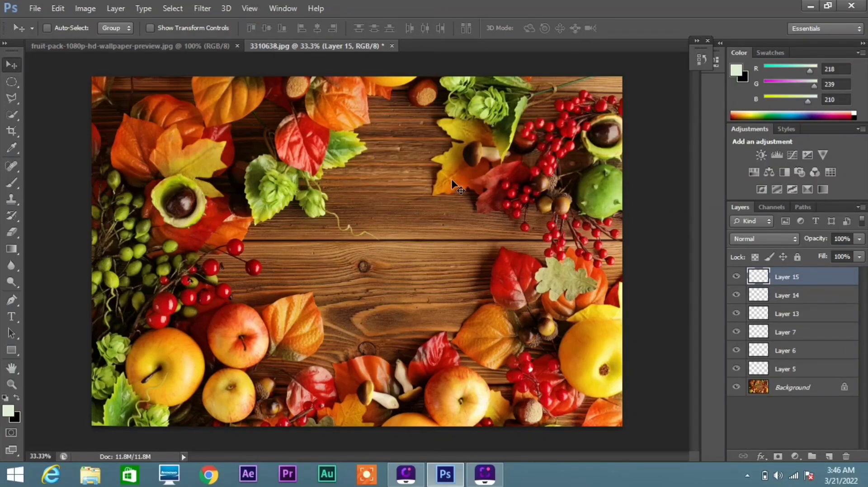
key("ctrl+z")
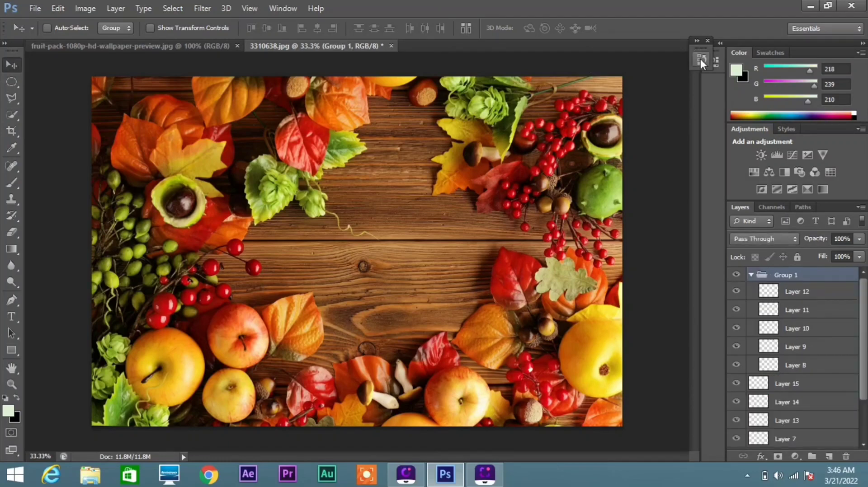
Delete only the group folder Group 1 while keeping its layers, and undo the deletion
right_click(795, 275)
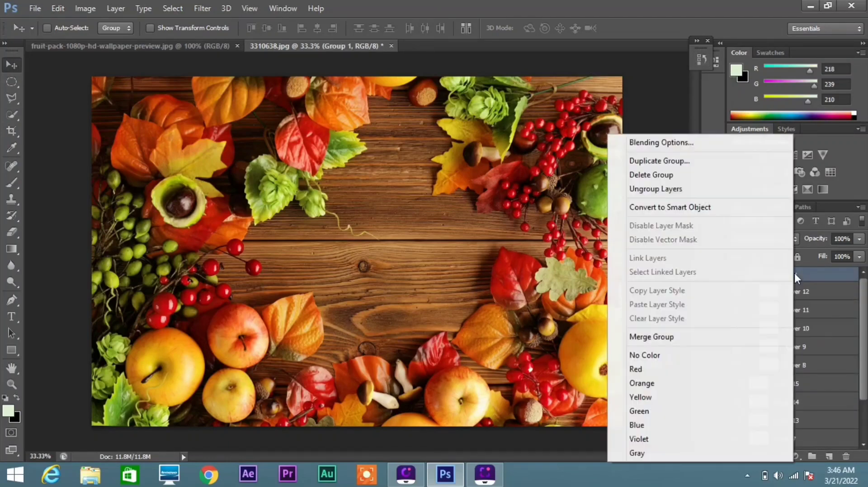
left_click(639, 178)
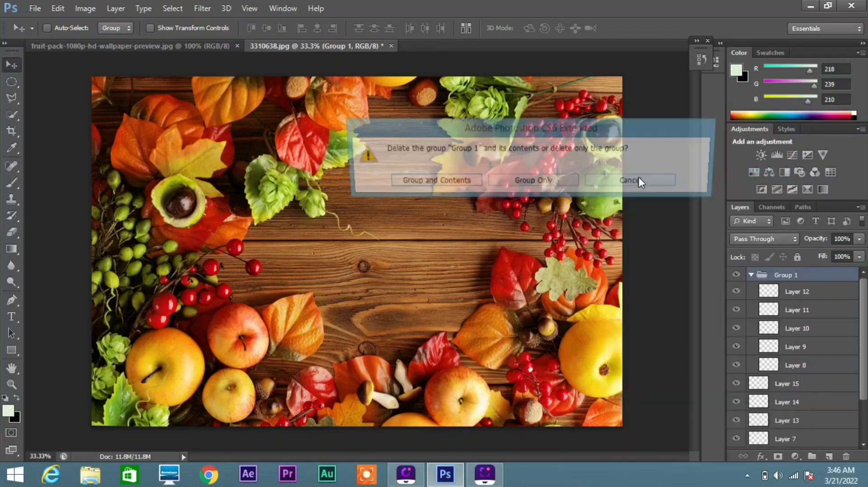
left_click(568, 186)
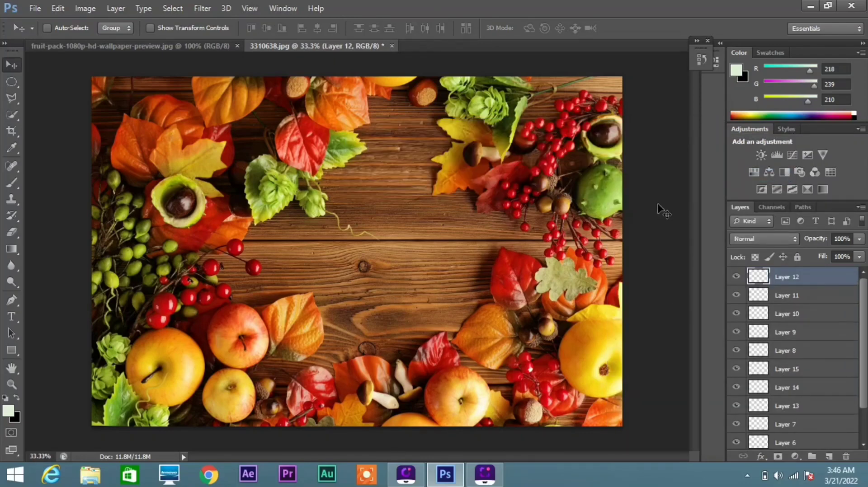
left_click(658, 205, "ctrl")
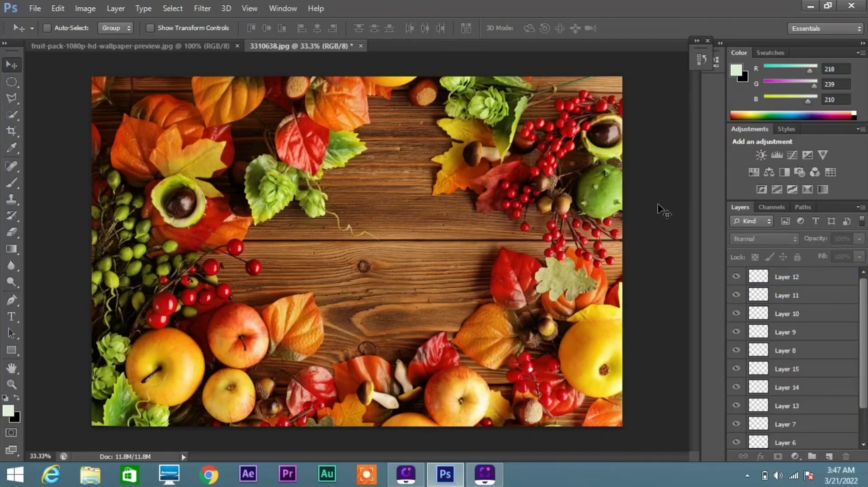
key("ctrl+z")
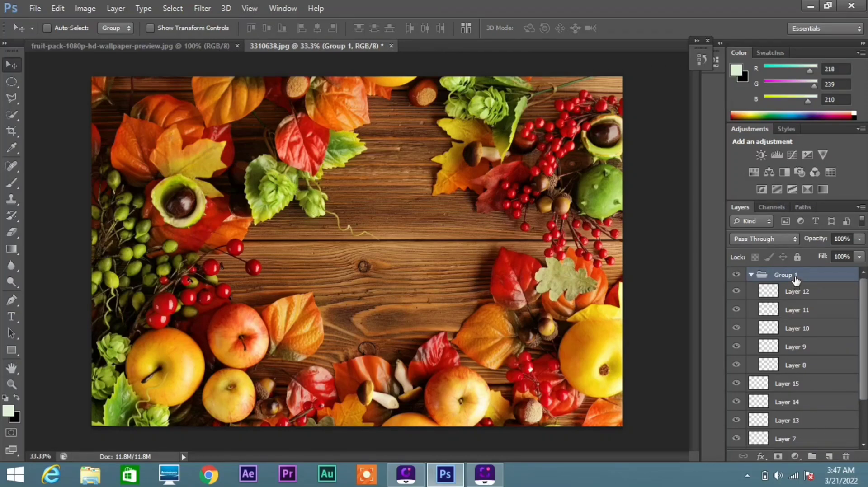
Delete Group 1 without the confirmation prompt and undo it, and cancel a second, prompted deletion of the group
left_click_drag(794, 276, 847, 458)
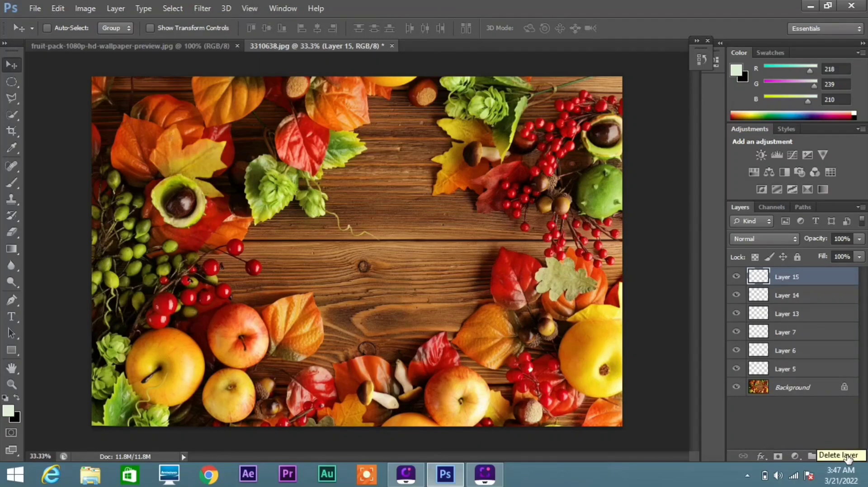
key("ctrl+z")
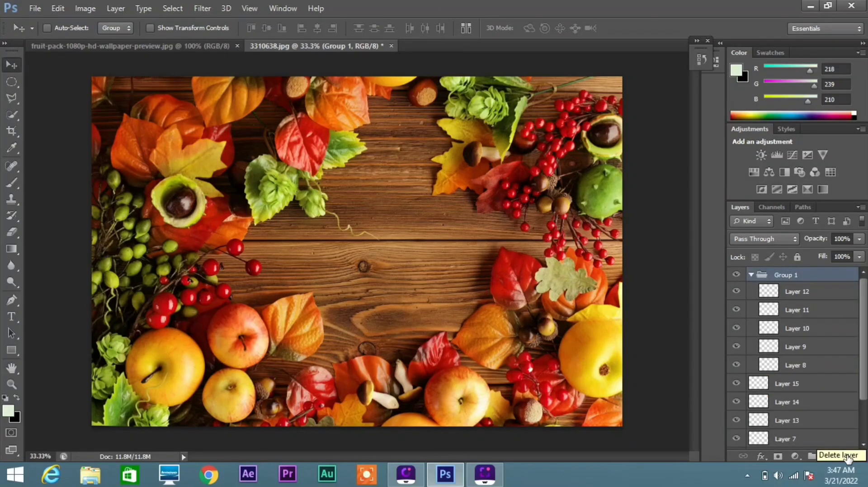
left_click(847, 457)
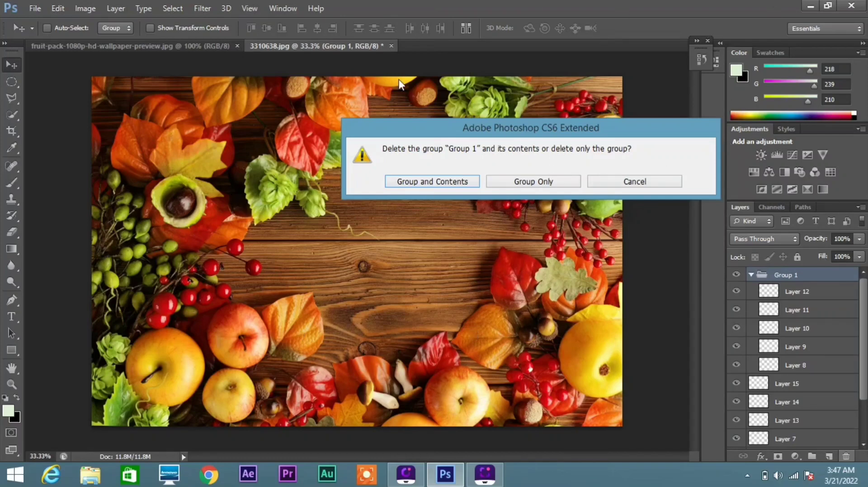
left_click(614, 185)
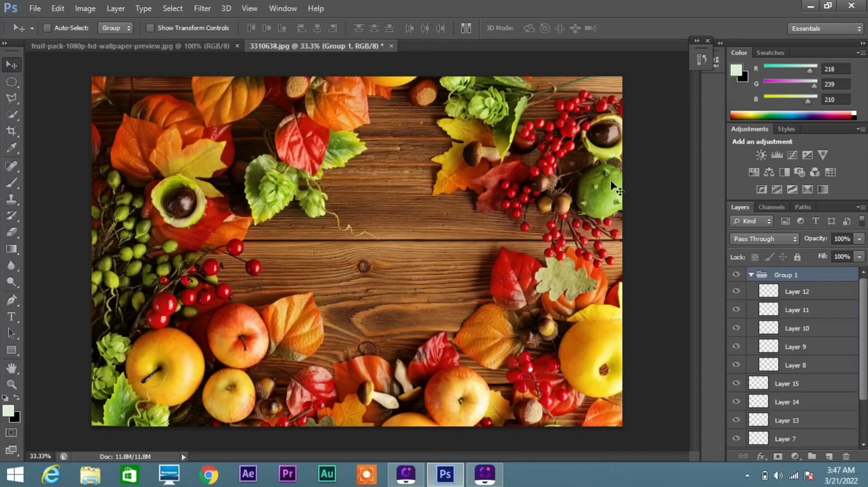
Revert the document through its history to the earliest New Layer state and close the history list
left_click(696, 64)
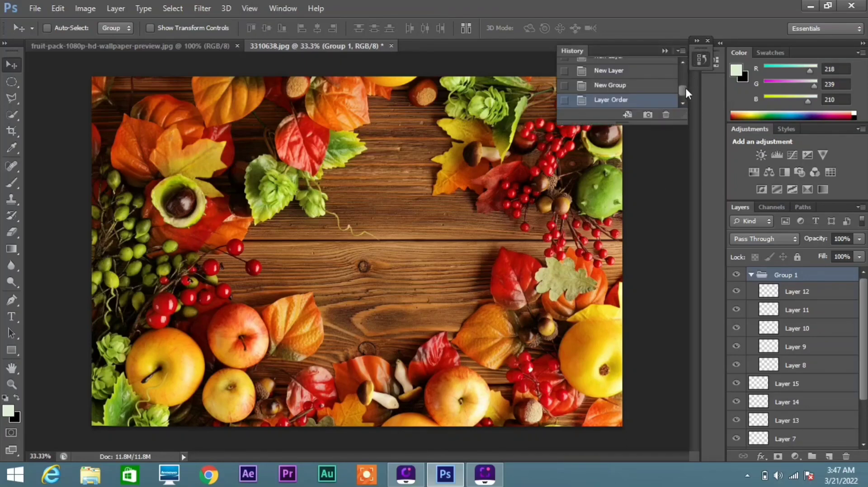
left_click_drag(686, 89, 683, 71)
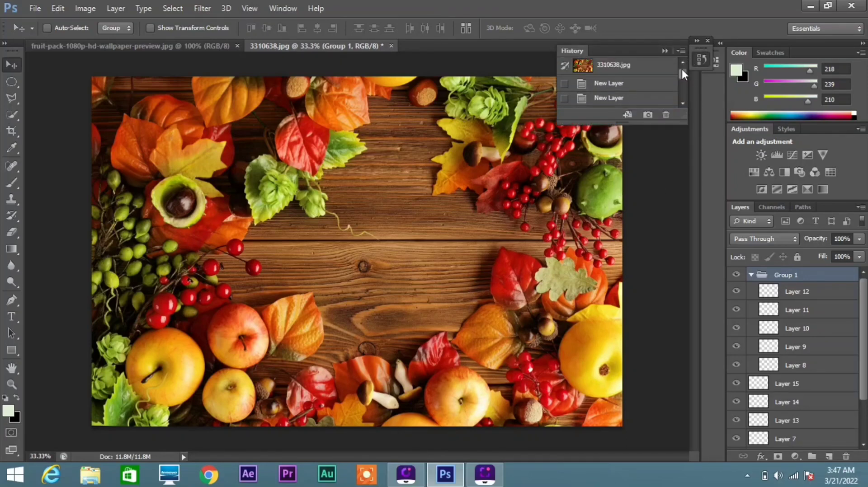
left_click(605, 99)
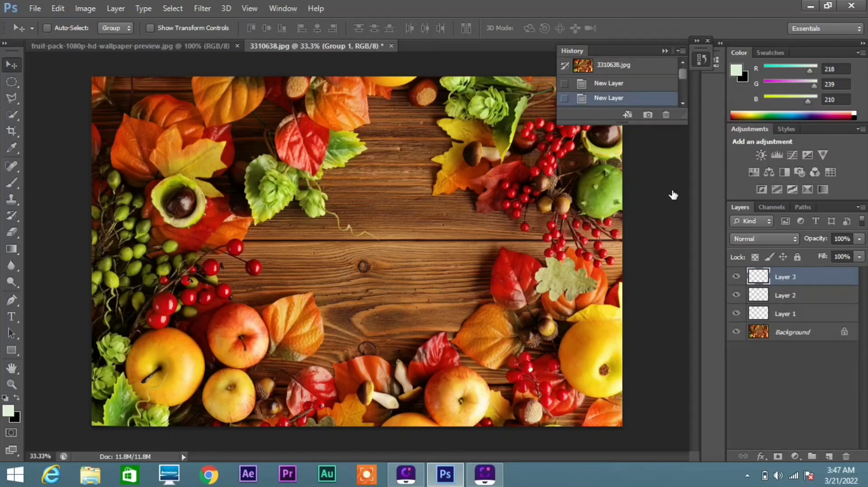
left_click(630, 88)
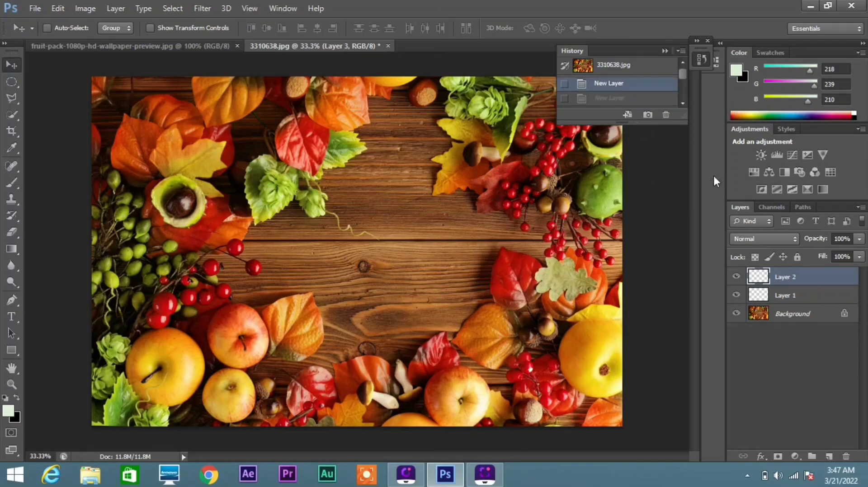
left_click(701, 58)
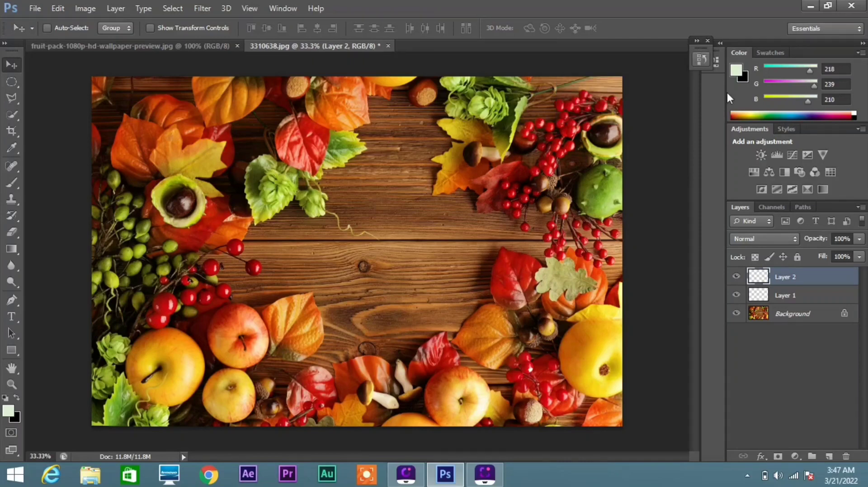
Look through the available fill and adjustment layer types without adding one
left_click(796, 457)
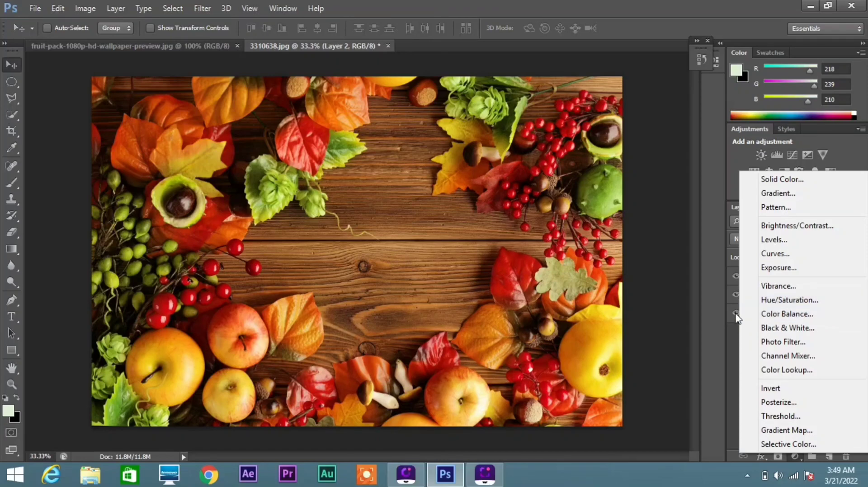
left_click(715, 355)
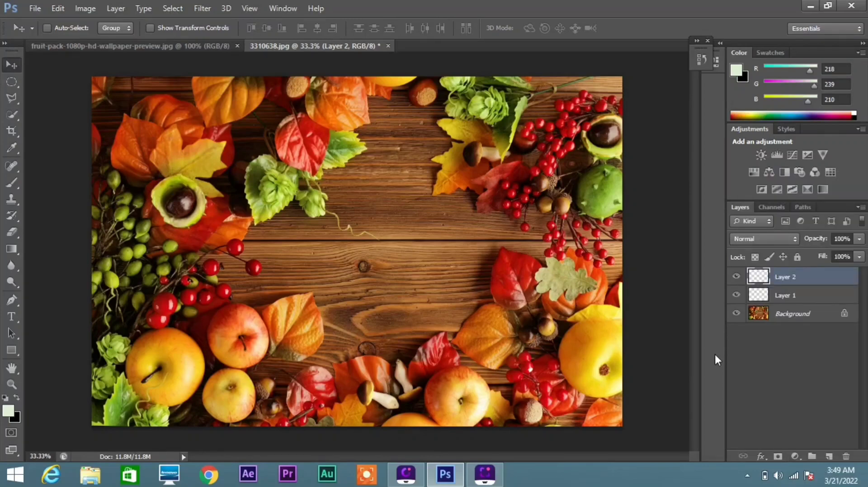
Add a layer mask and a second mask to Layer 2, and revert both through undo and history
left_click(779, 458)
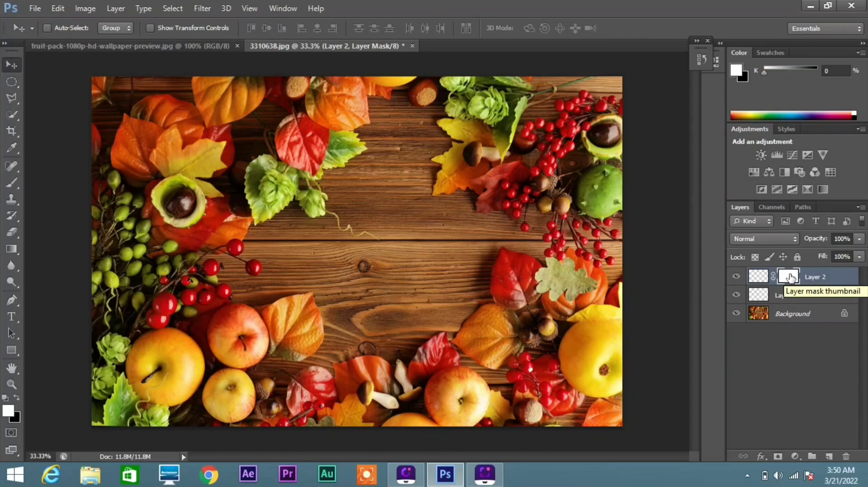
left_click(777, 457)
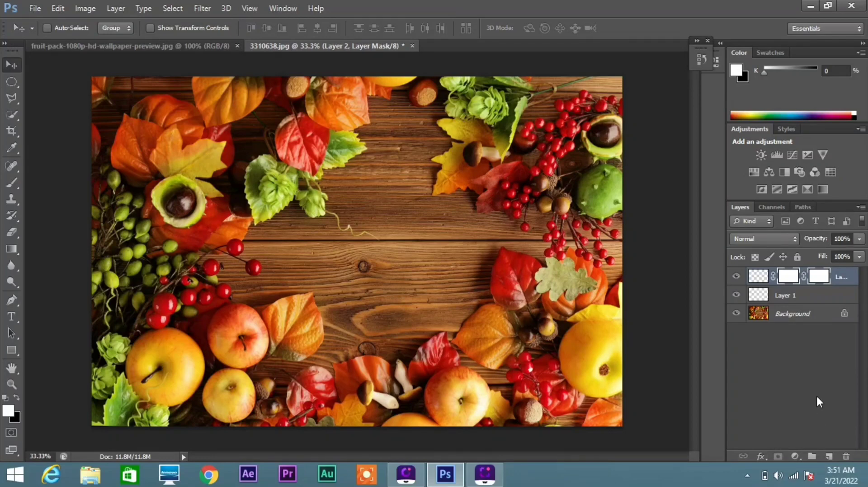
key("ctrl+z")
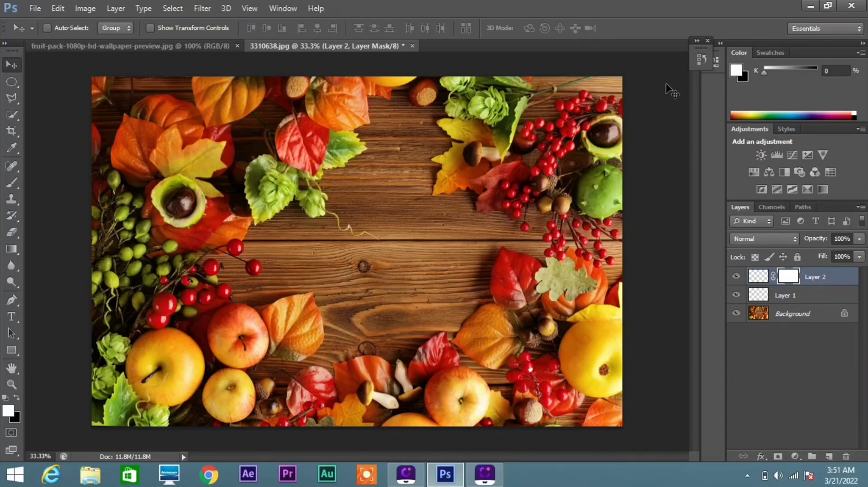
left_click(702, 59)
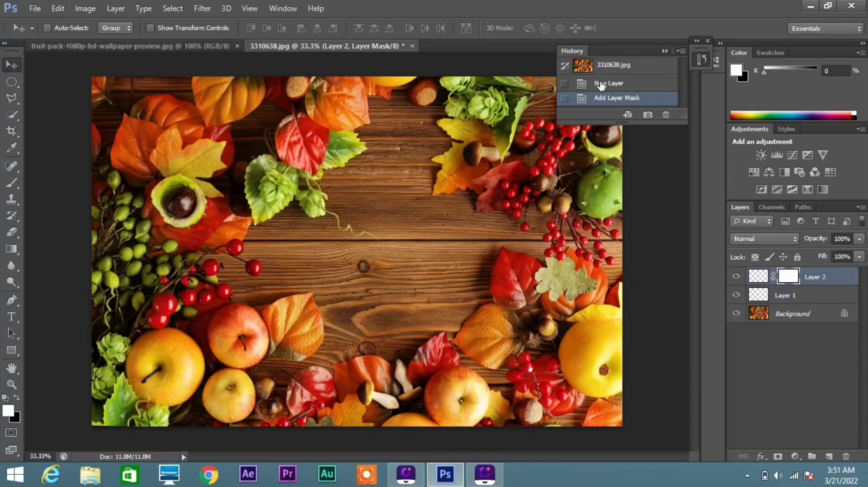
left_click(602, 85)
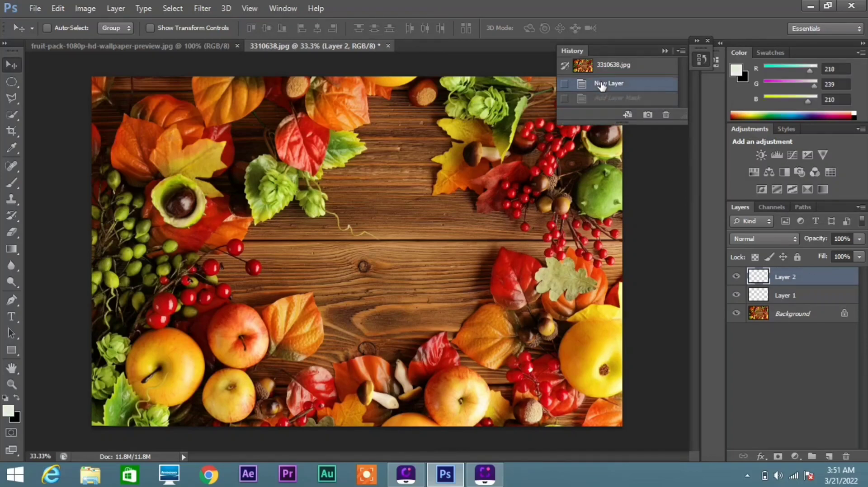
Look through the commands available for Layer 2, including Create Clipping Mask, without applying any
right_click(807, 277)
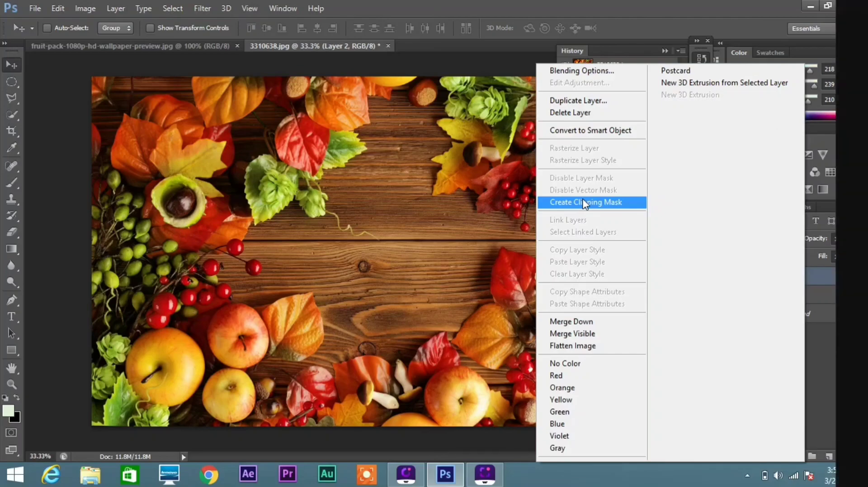
key("super+c")
left_click(480, 250)
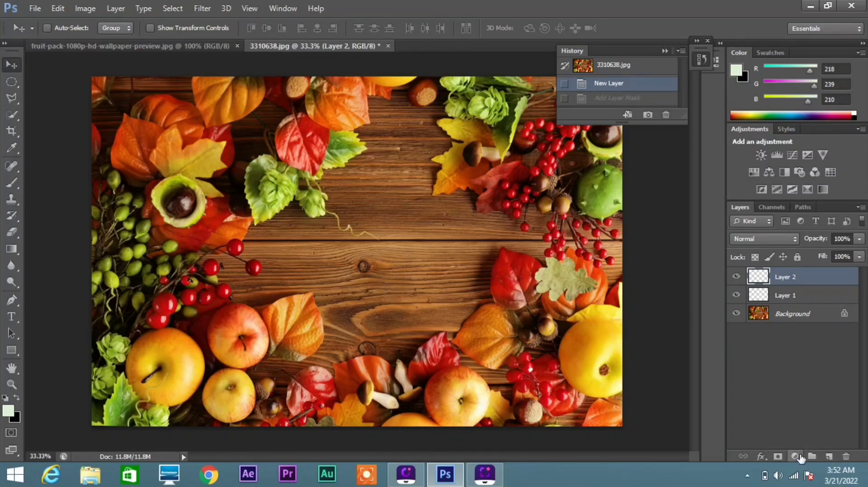
Look through Layer 2's available layer effects, and accept the default blending options in its Layer Style settings
left_click(763, 459)
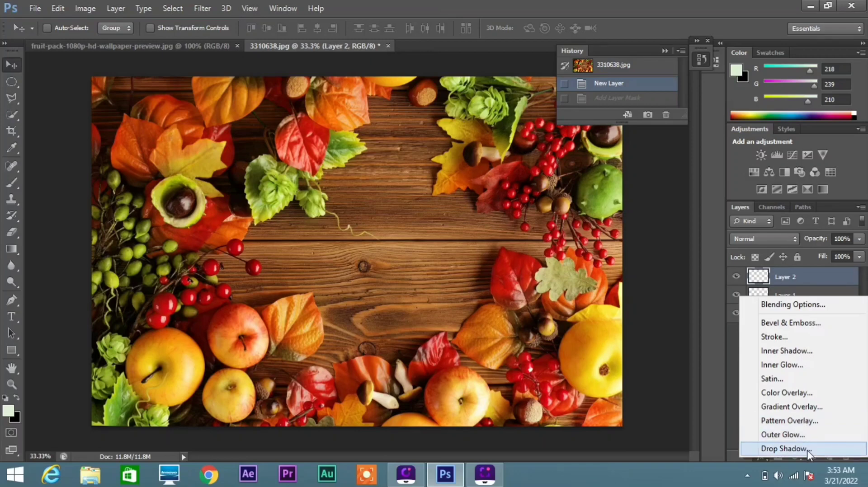
left_click(720, 403)
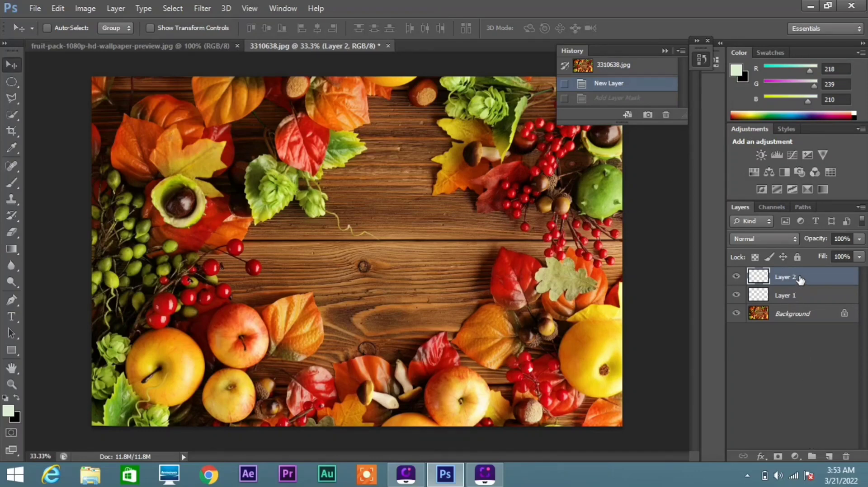
right_click(852, 284)
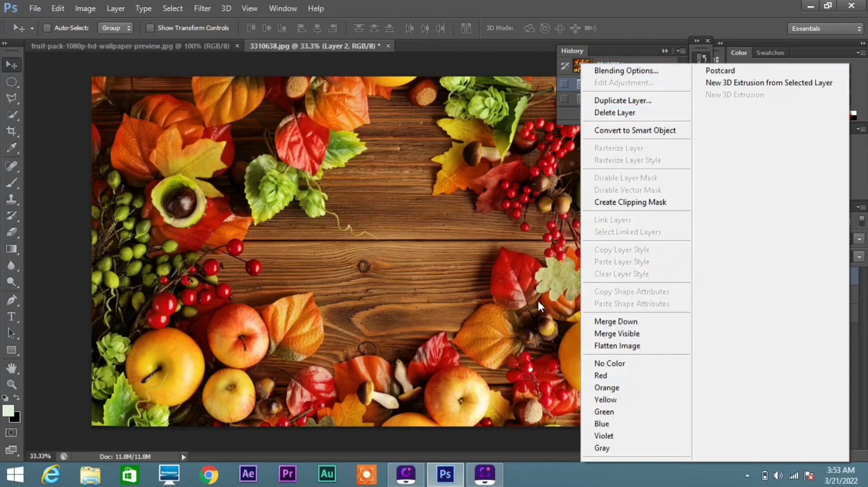
left_click(520, 303)
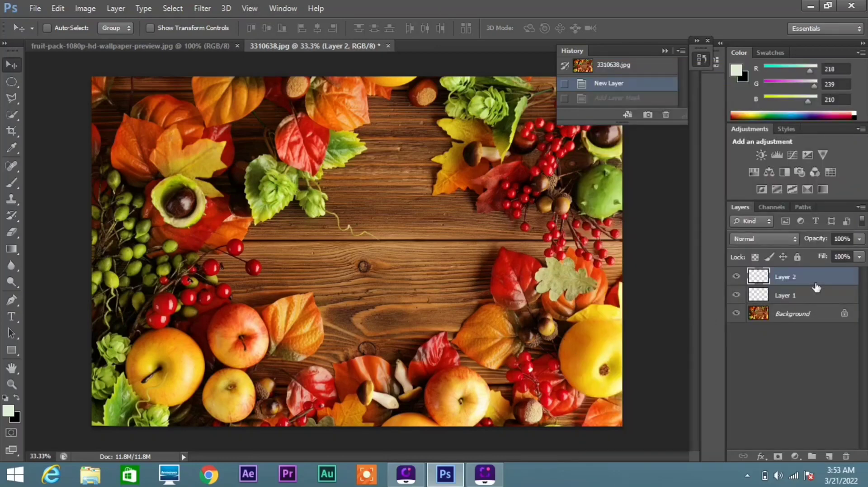
double_click(847, 286)
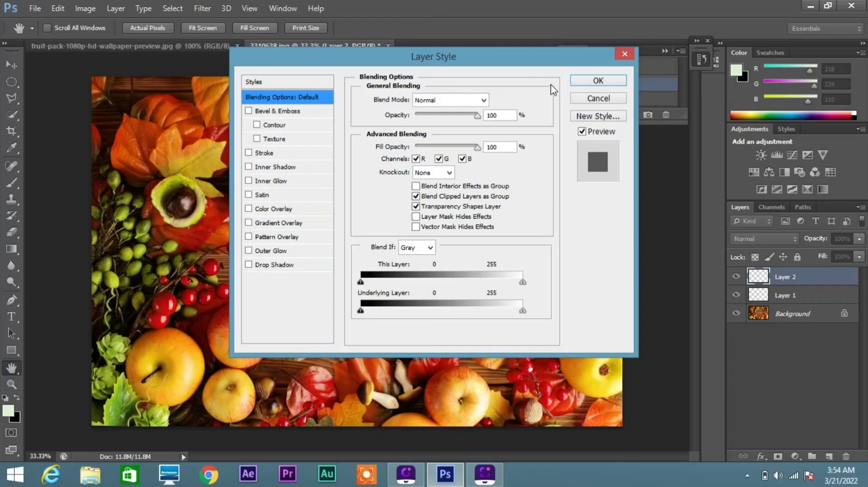
left_click(606, 82)
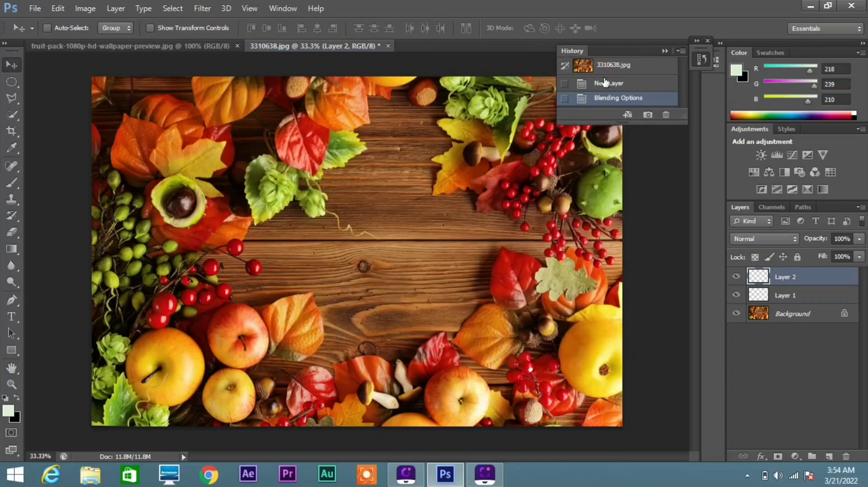
Rename Layer 2 as "first"
double_click(783, 278)
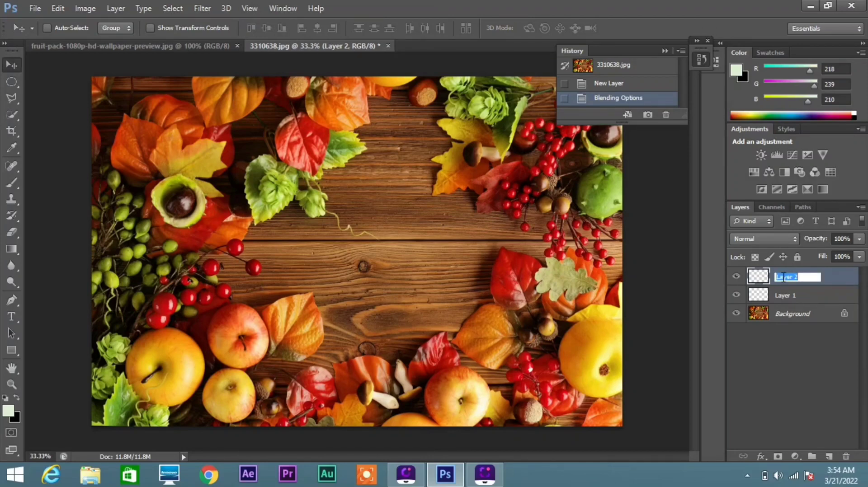
key("BackSpace")
type("fire")
key("BackSpace")
key("BackSpace")
type("rst")
key("Return")
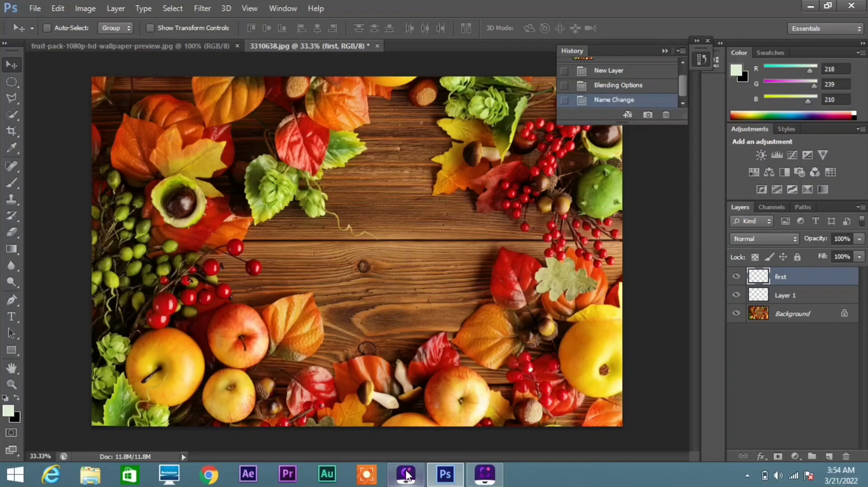
left_click(484, 477)
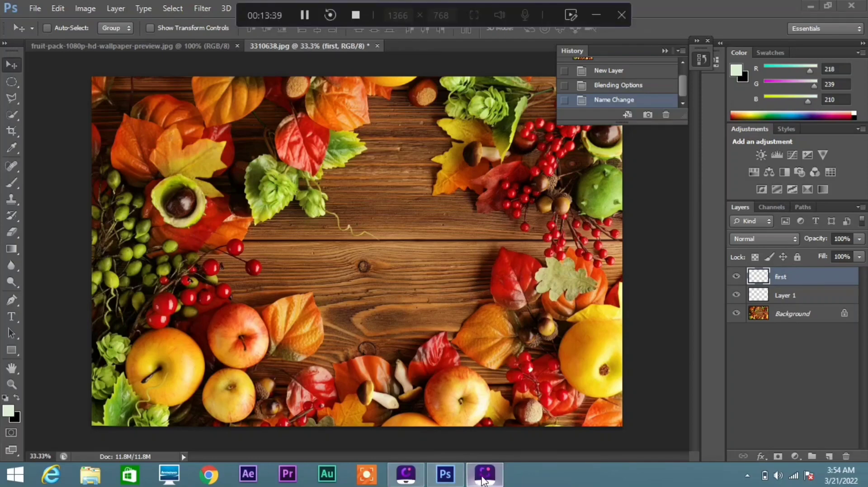
left_click(354, 17)
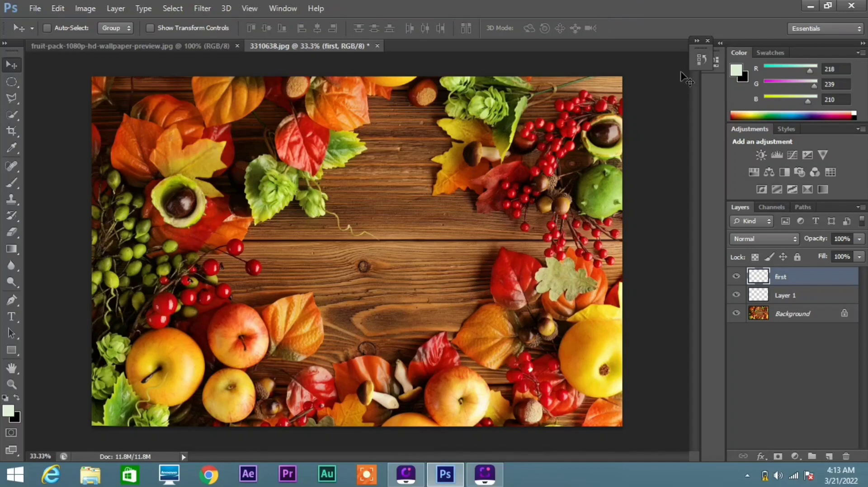
Switch the layer filter type to Name and then to Effect
left_click(753, 226)
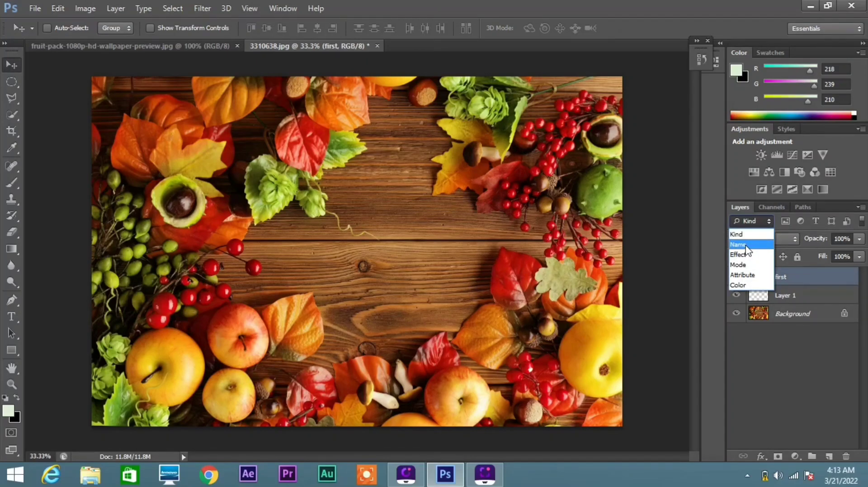
left_click(746, 246)
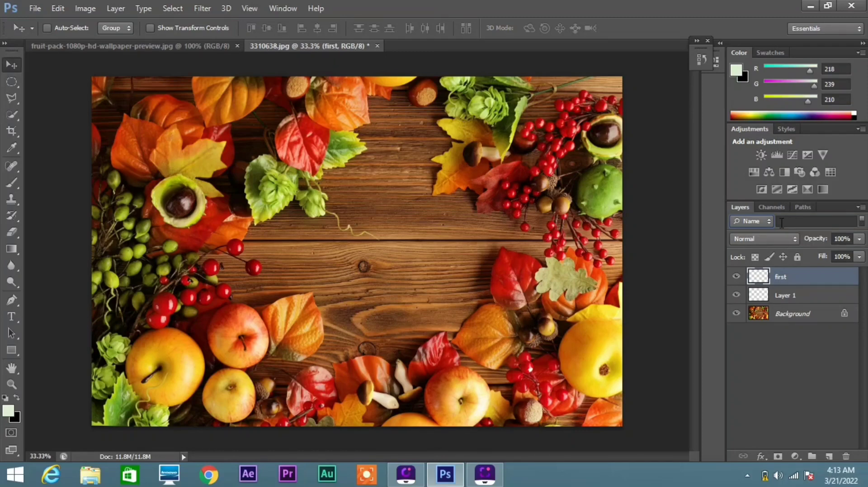
left_click(760, 222)
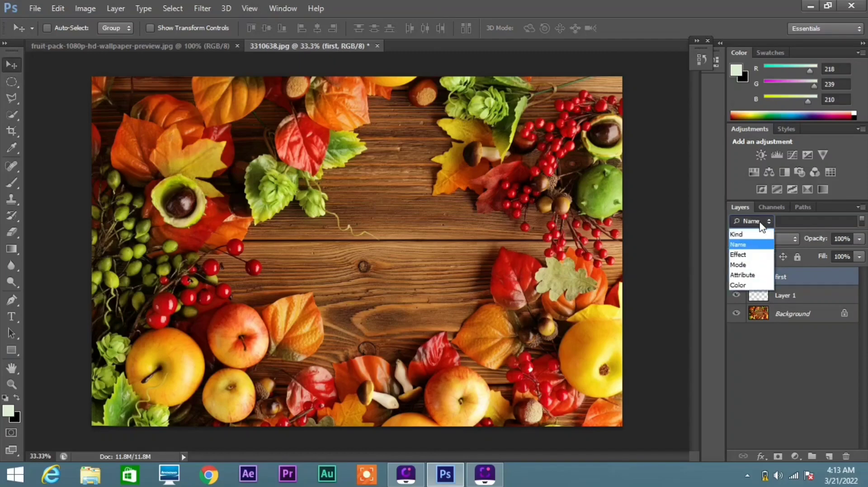
left_click(741, 256)
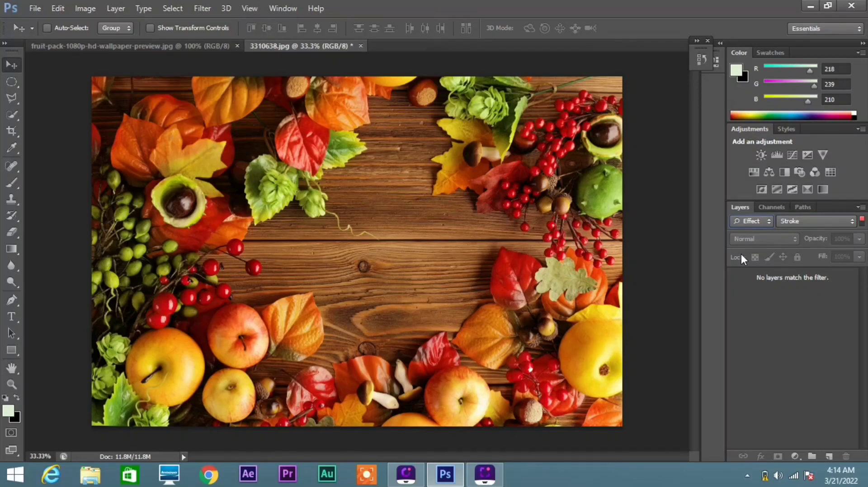
Filter the layers by the Inner Shadow effect
left_click(753, 224)
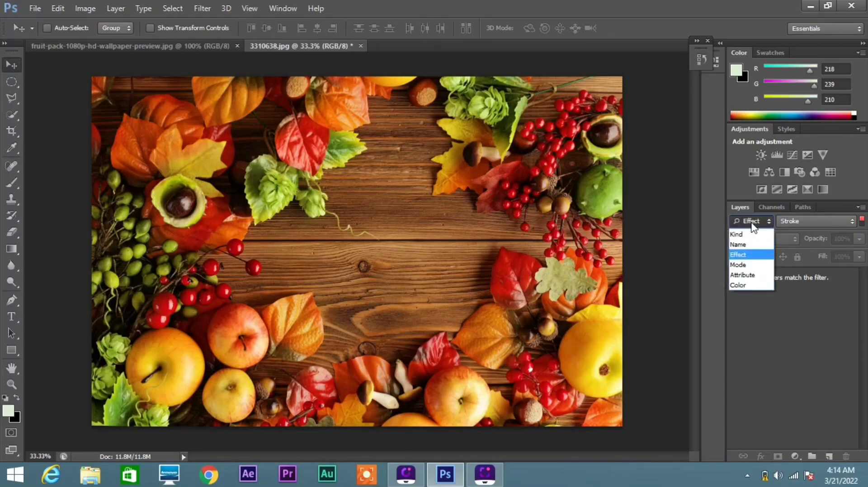
left_click(807, 221)
left_click(807, 220)
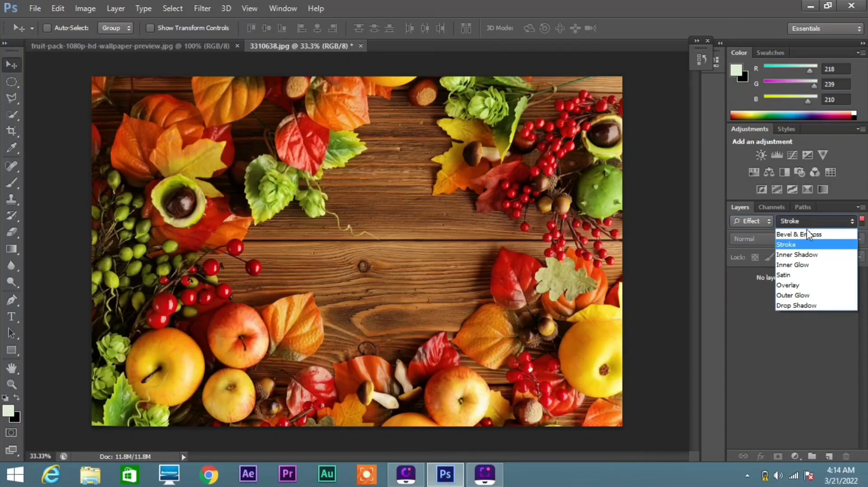
left_click(802, 255)
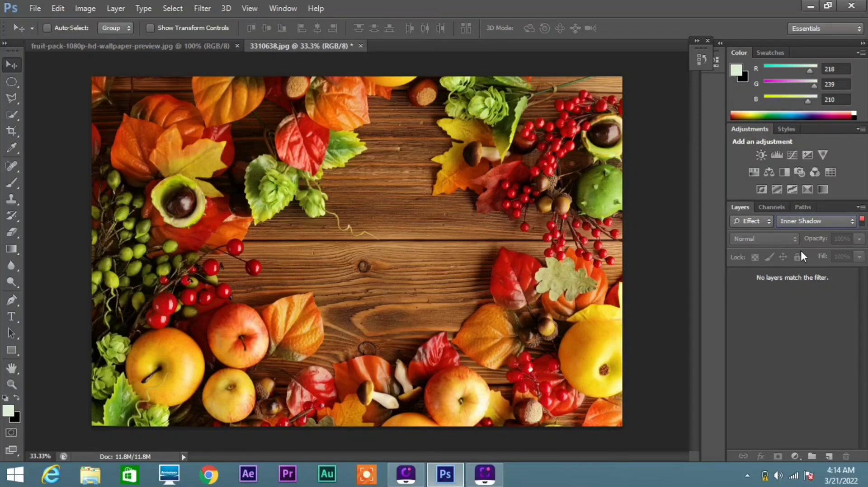
Filter the layers by Mode, dismiss the battery notice, and look through the filter's blend modes while keeping Normal
left_click(768, 219)
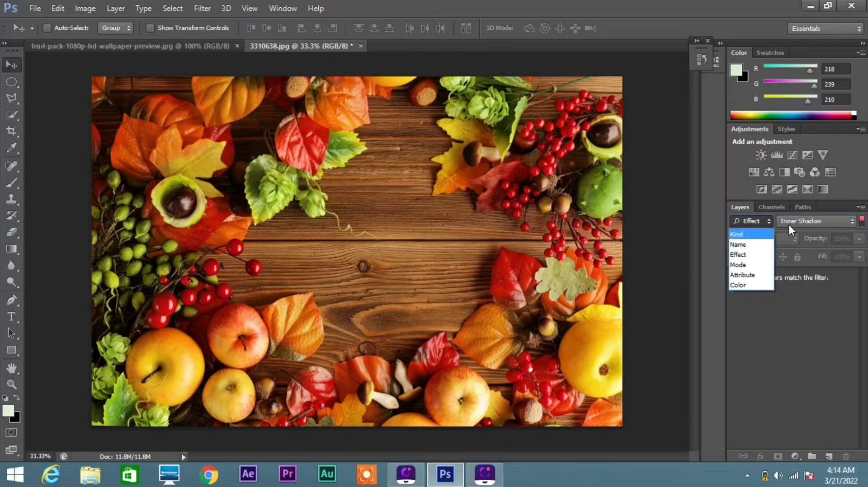
left_click(737, 266)
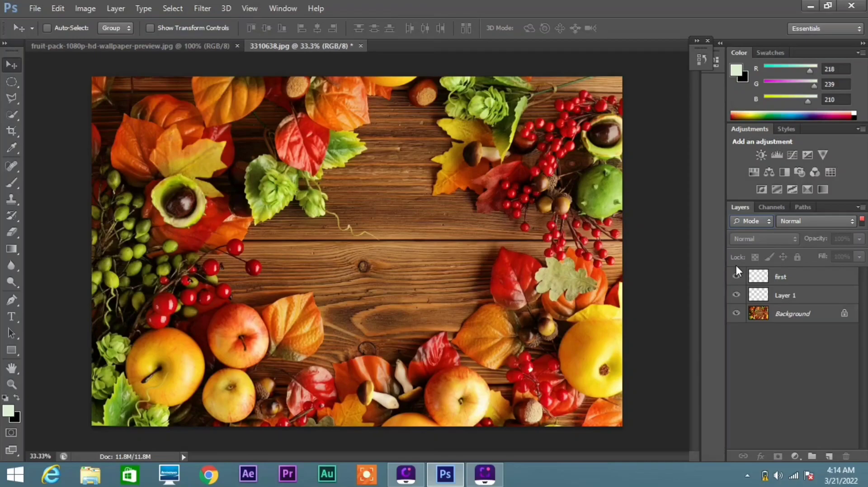
left_click(820, 215)
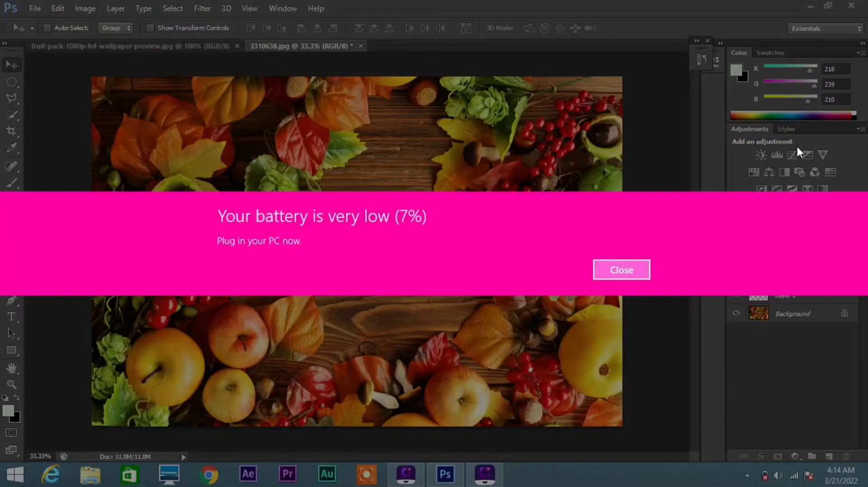
left_click(606, 277)
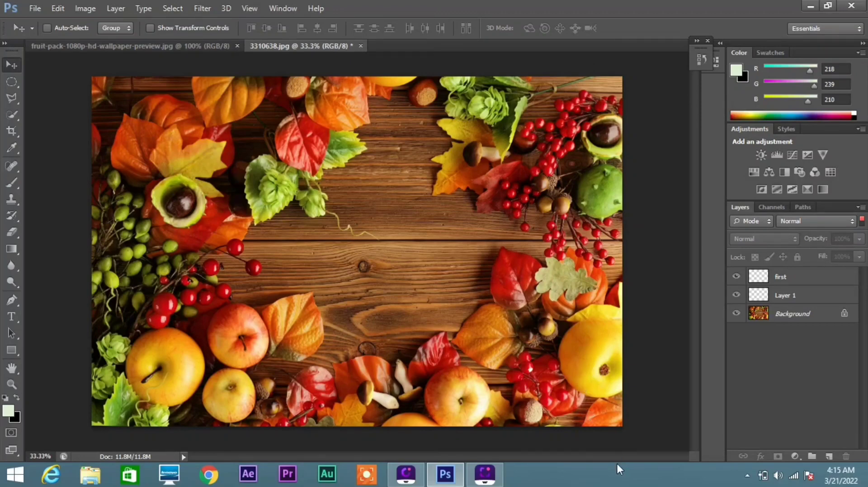
left_click(808, 224)
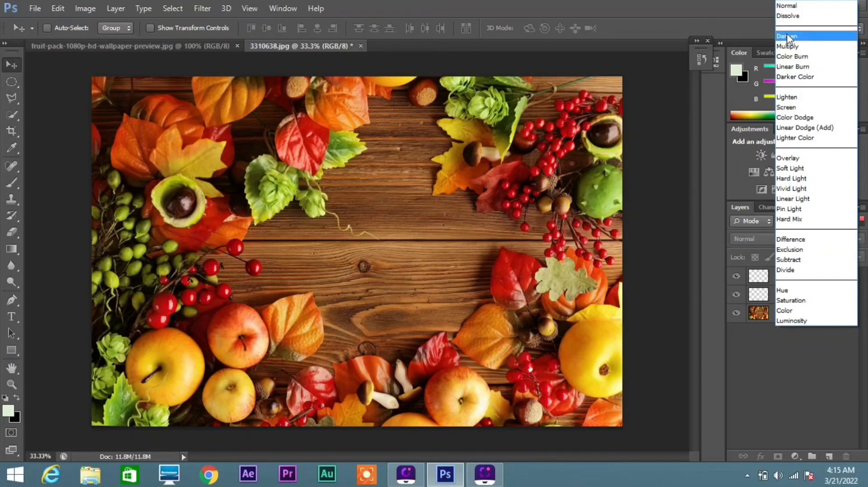
left_click(748, 18)
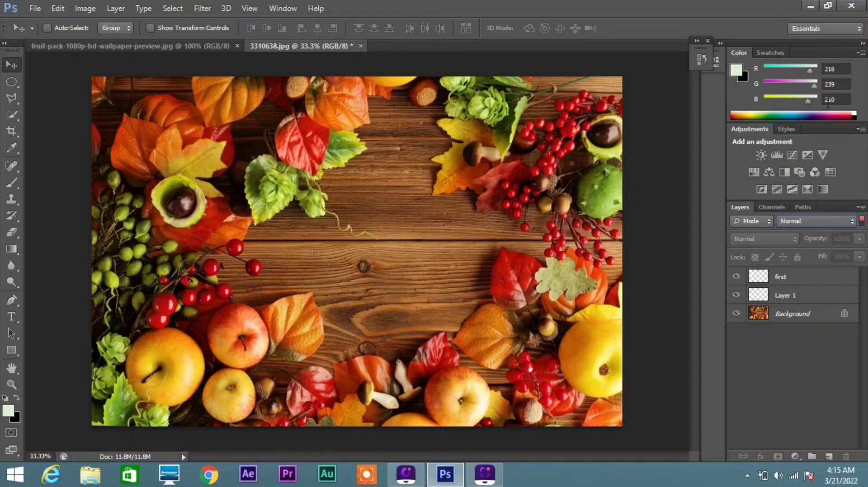
Return the layer filter type to Kind
left_click(752, 221)
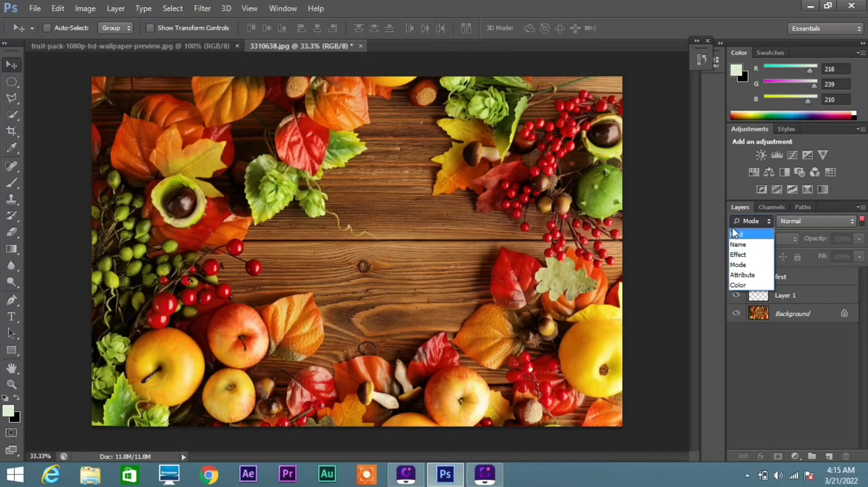
left_click(706, 252)
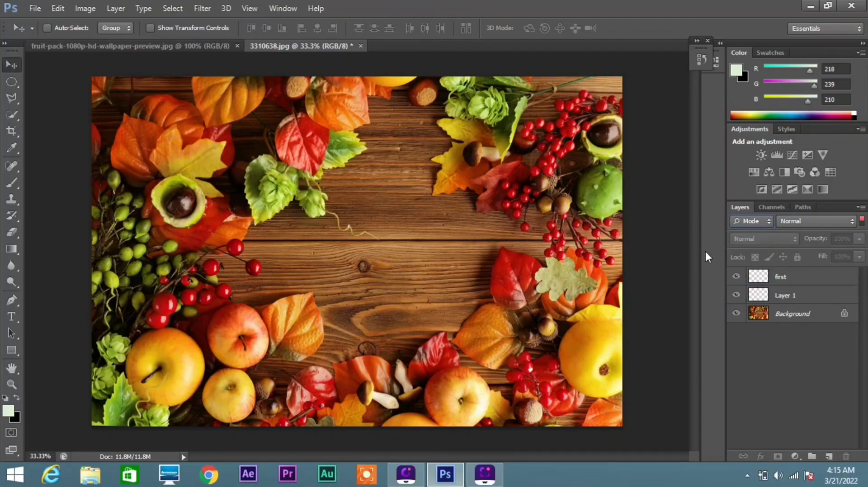
left_click(764, 224)
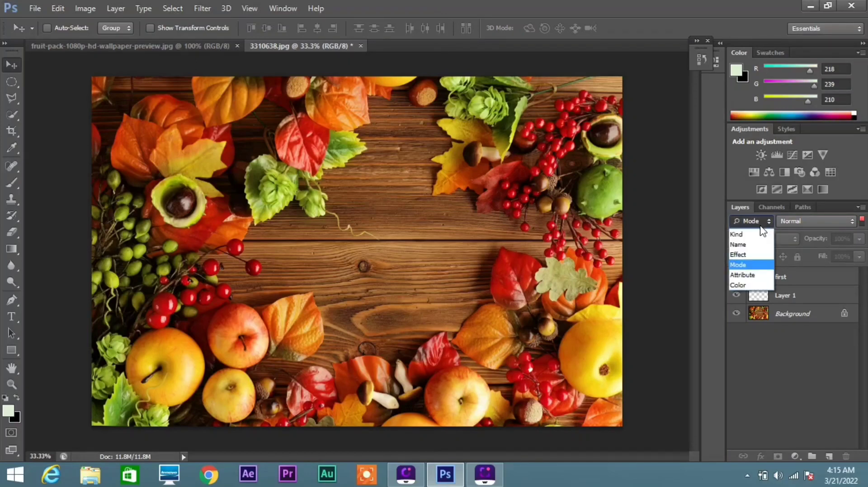
left_click(751, 229)
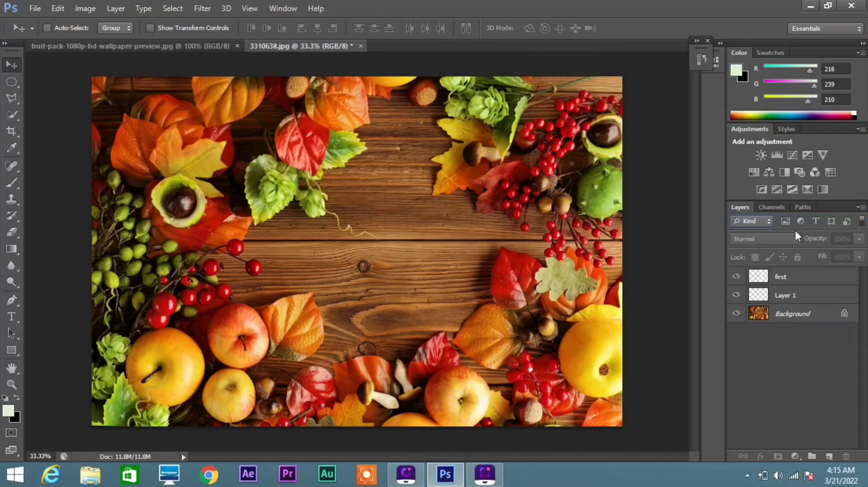
Toggle layer filtering off and on several times, leaving it turned on
left_click(862, 223)
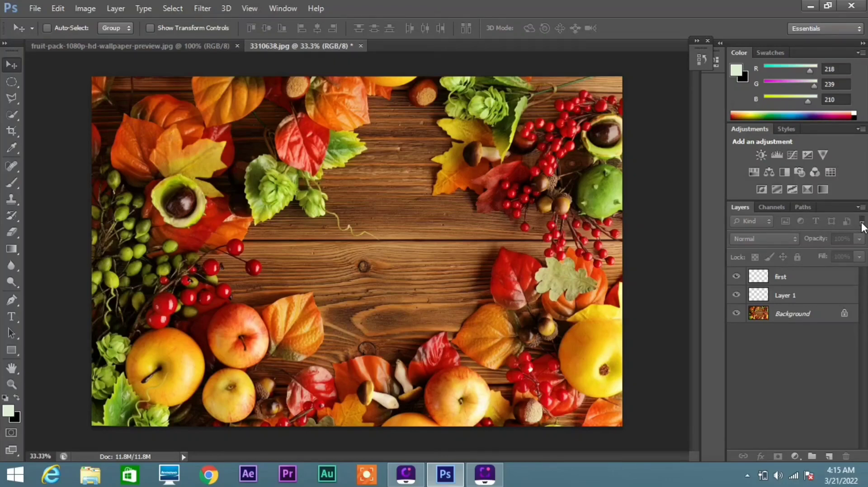
left_click(862, 222)
left_click(862, 222)
left_click(861, 221)
left_click(861, 221)
left_click(862, 222)
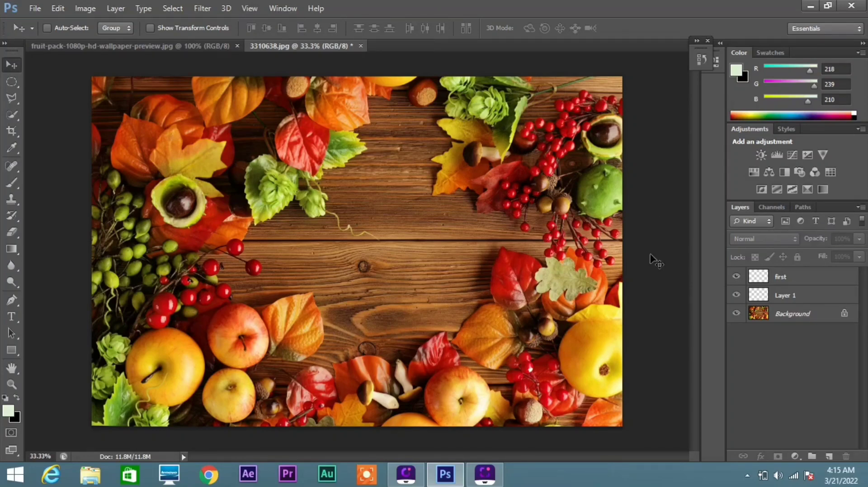
Select the layer named "first" and open its list of blend modes
left_click(770, 278)
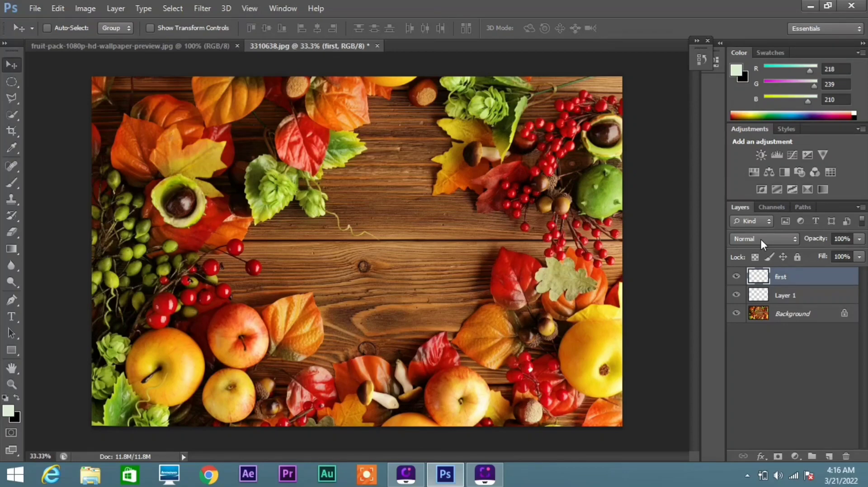
left_click(760, 237)
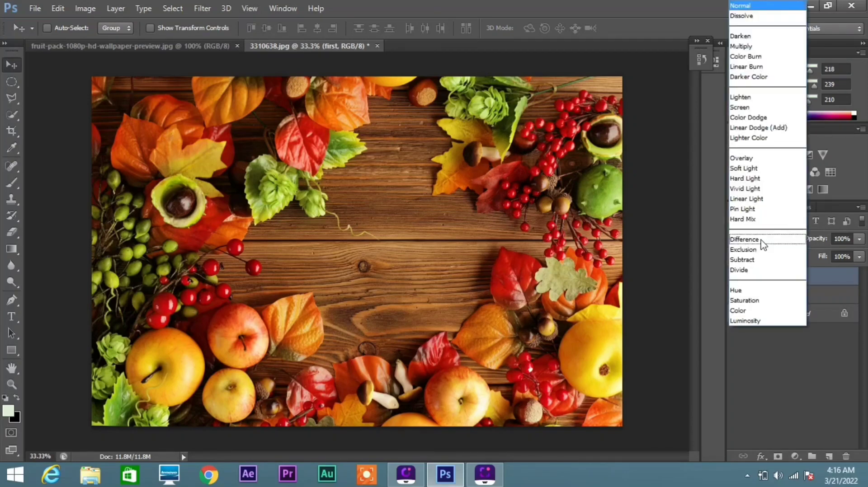